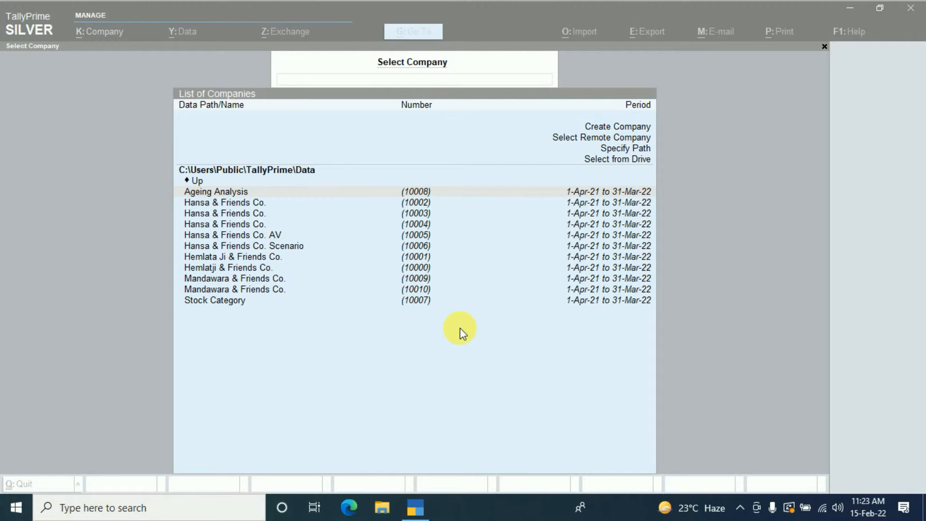
- Create a company named Kiran & Friends Co. with Rajasthan as its state and save it
key(Up)
key(Up)
key(Up)
key(Up)
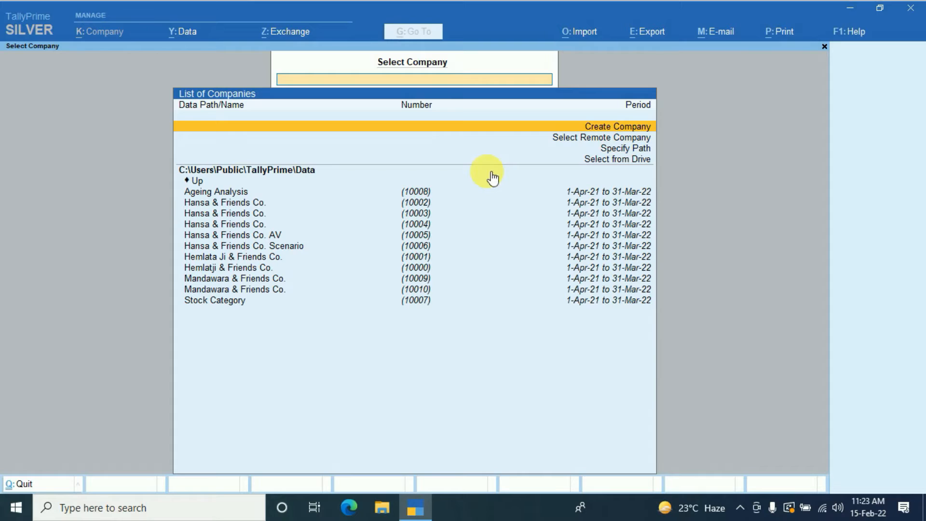
key(Return)
text(Ki)
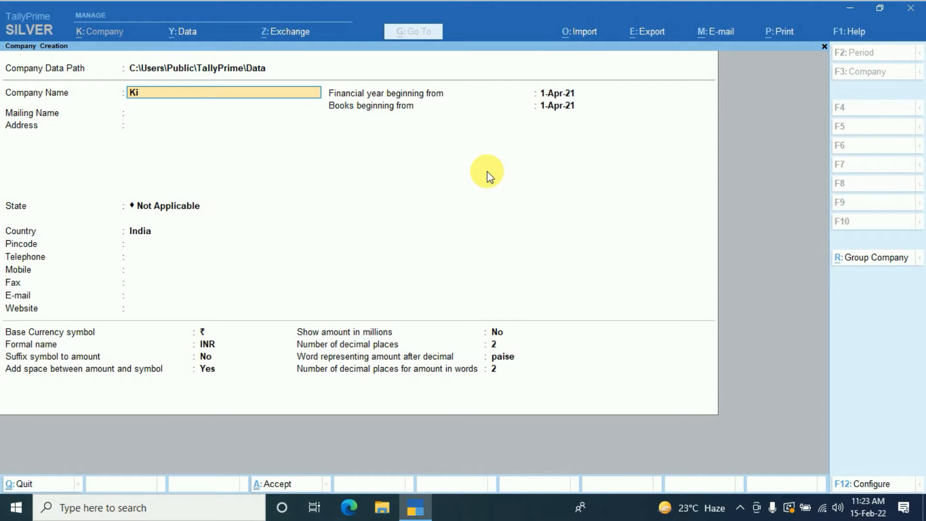
text(ran & Friends Co.)
key(Return)
key(Return)
key(Return)
text(R)
- Enable batches and expiry dates for batches in the company features, keep the invoice discount column off, and save
key(Return)
key(ctrl+a)
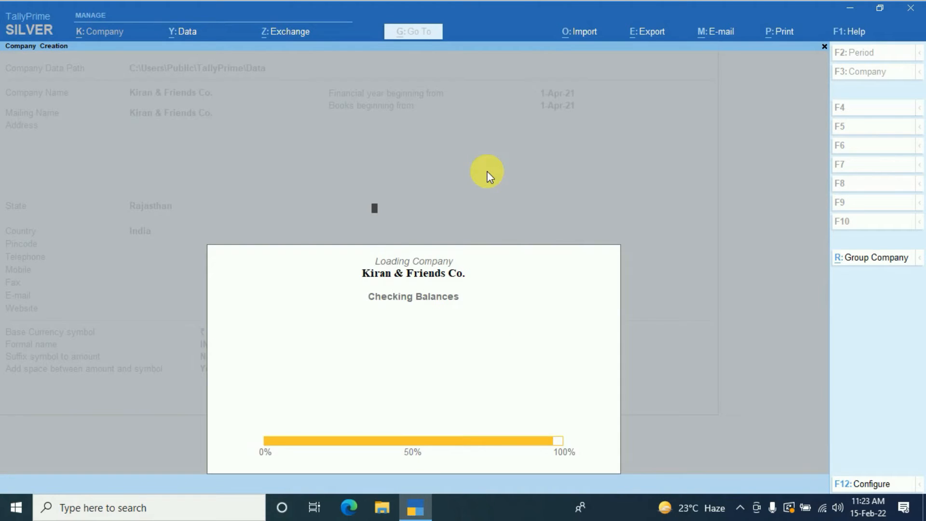
key(Return)
key(Return)
key(Return)
key(Return)
key(Return)
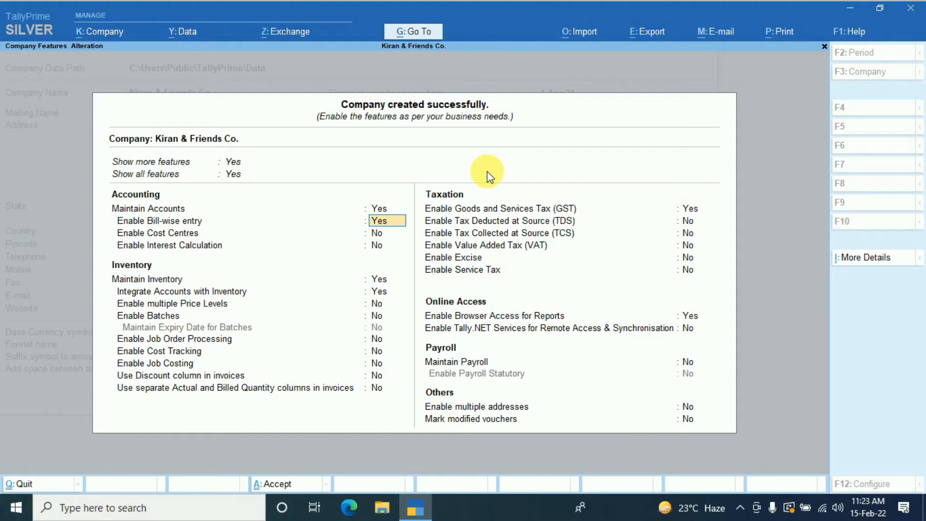
key(Return)
key(Return)
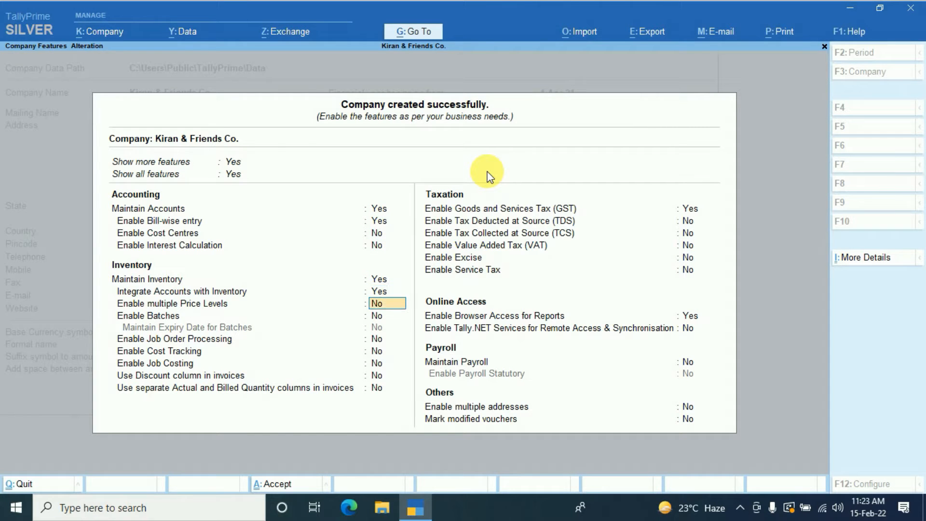
text(yy)
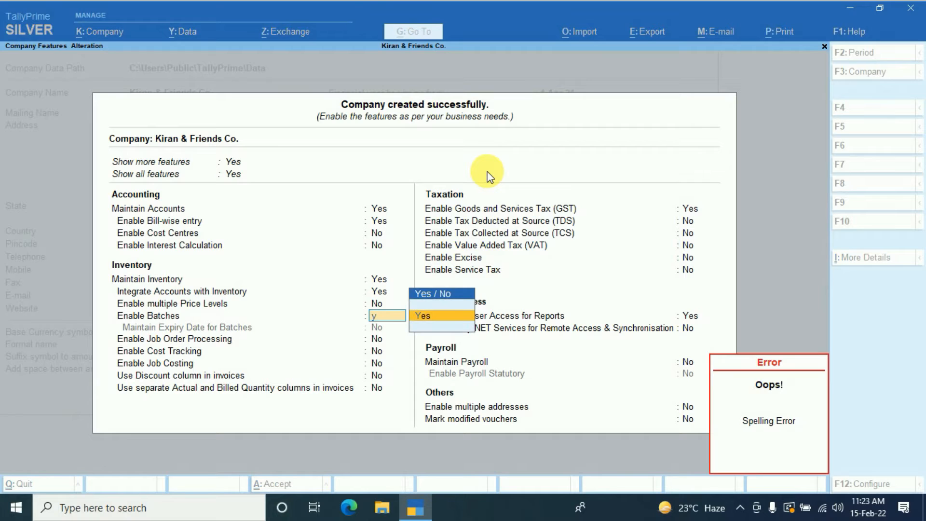
key(Return)
text(y)
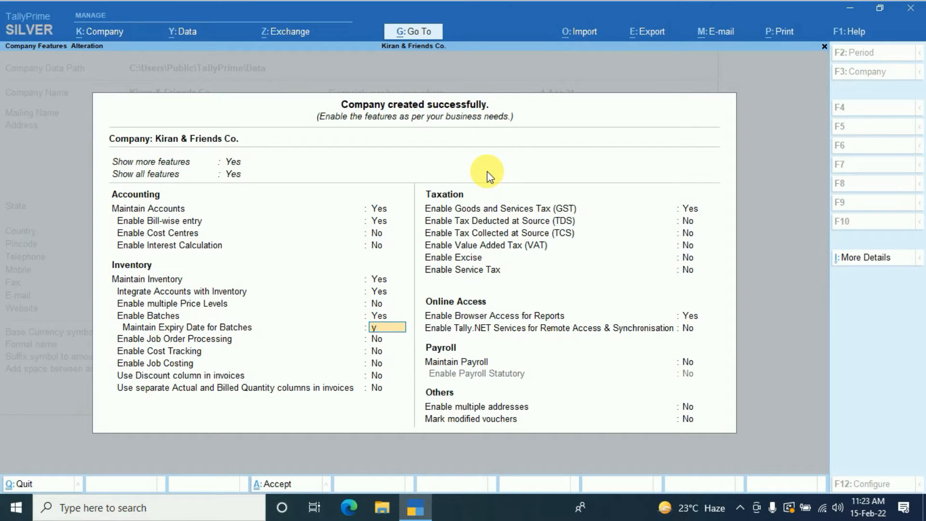
key(Return)
key(Return)
key(Return)
key(Return)
key(Return)
key(Return)
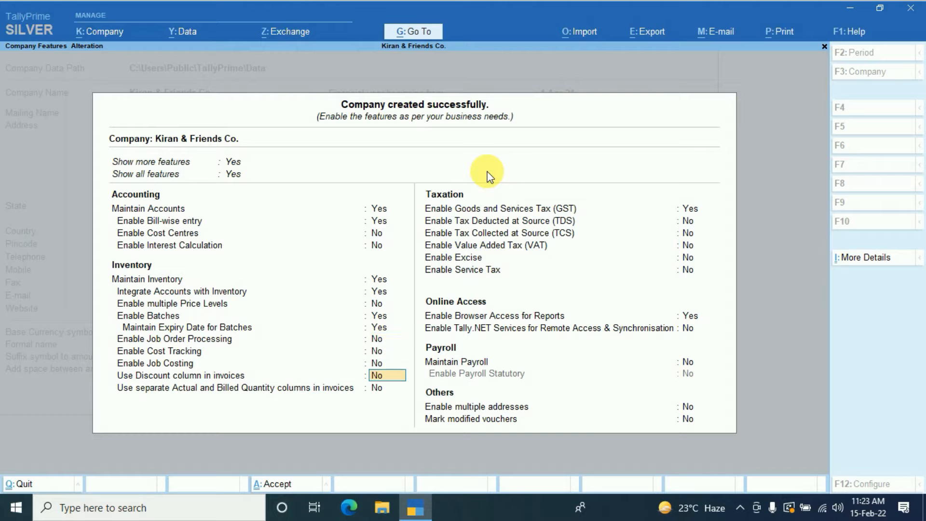
text(n)
key(Return)
key(ctrl+a)
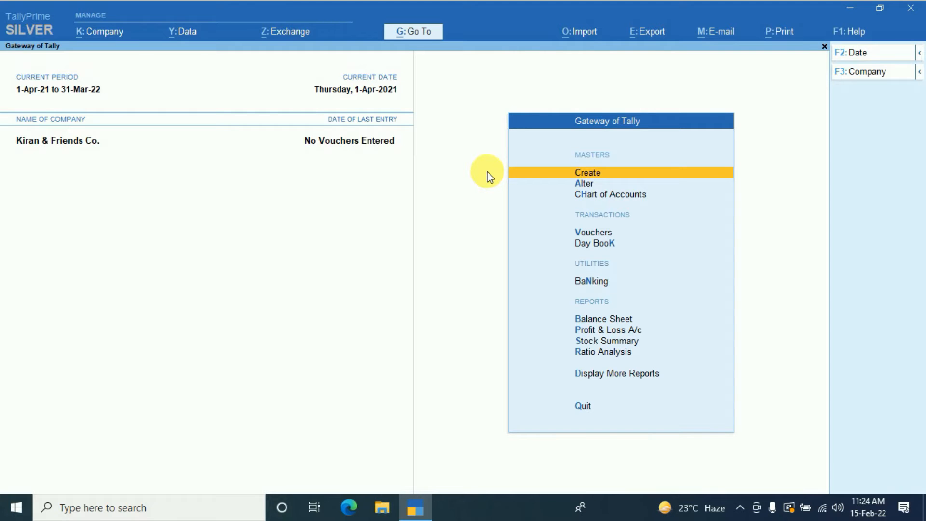
- Create a ledger named Purchase A/c under Purchase Accounts and save it
key(Return)
key(Down)
key(Return)
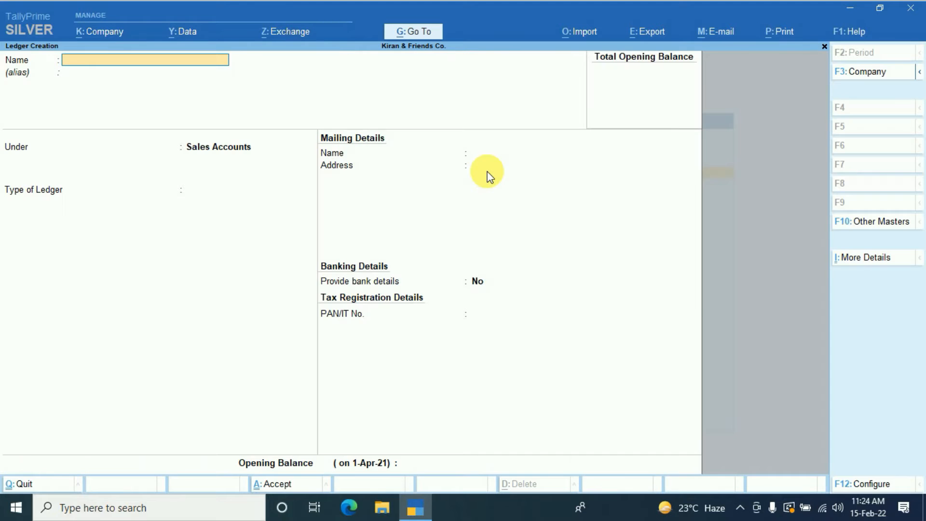
text(Purchae A/c)
key(Home)
text(Purchase A/c)
key(Return)
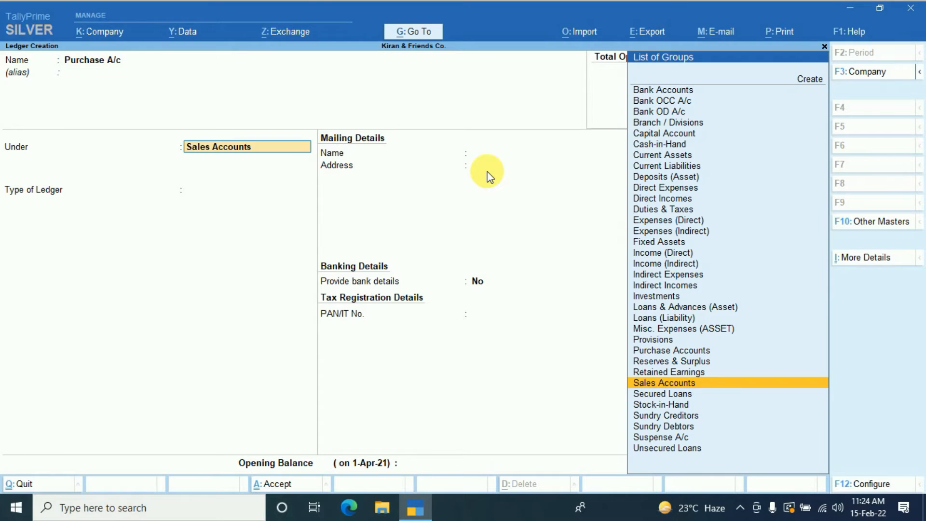
text(Pu)
key(Return)
key(ctrl+a)
- Create a ledger named Sales A/c under Sales Accounts and save it
text(Sales A/c)
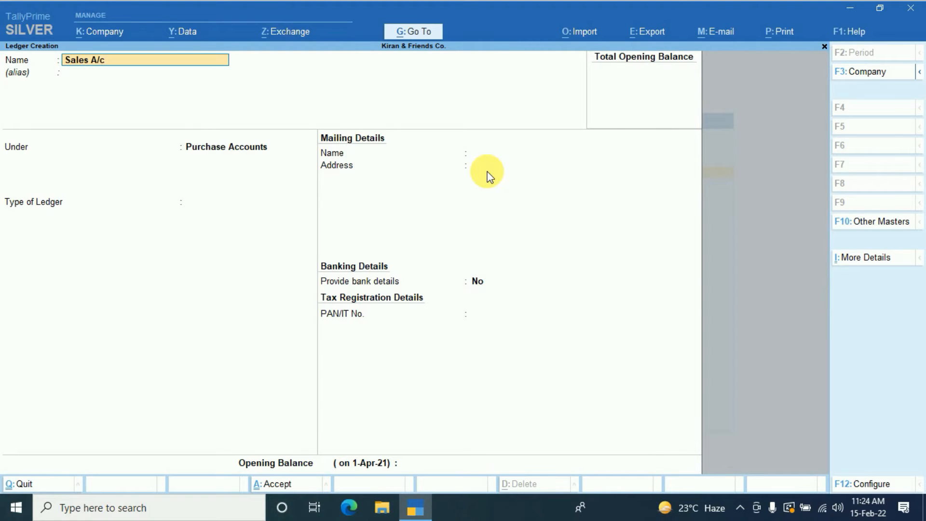
key(Return)
text(Sale)
key(Return)
key(ctrl+a)
- Create a ledger named Mr. SD A/c under Sundry Debtors with bill-by-bill balances set to No
text(Mr. SD A)
key(BackSpace)
text(A/c)
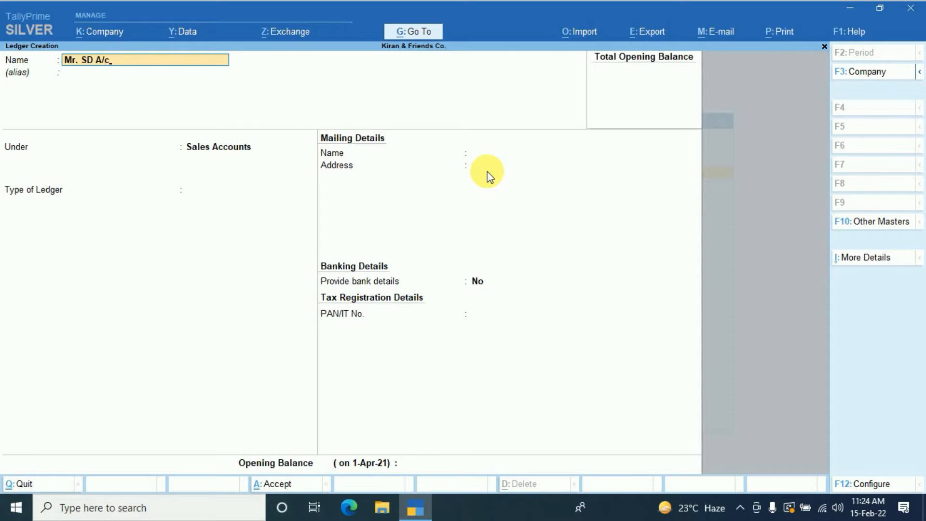
key(Return)
key(Return)
text(S)
key(Up)
key(Return)
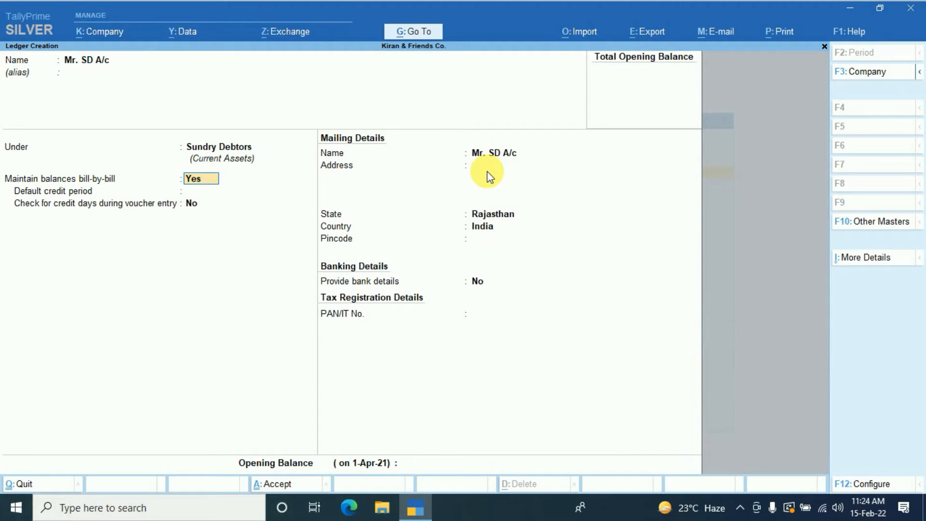
key(n)
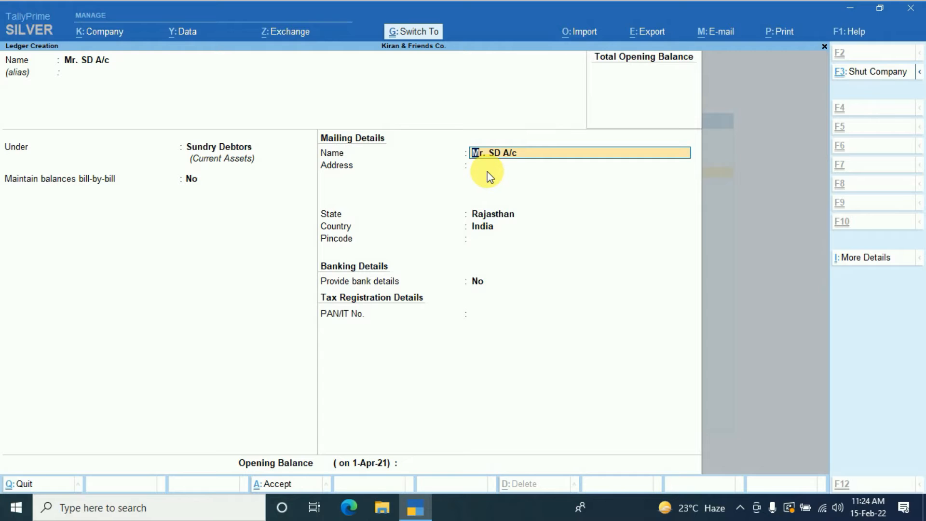
key(ctrl+a)
- Create a ledger named Mr. SC A/c under Sundry Creditors with bill-by-bill balances set to No, then leave ledger creation
text(Mr. SC A/c)
key(Return)
key(Return)
key(Up)
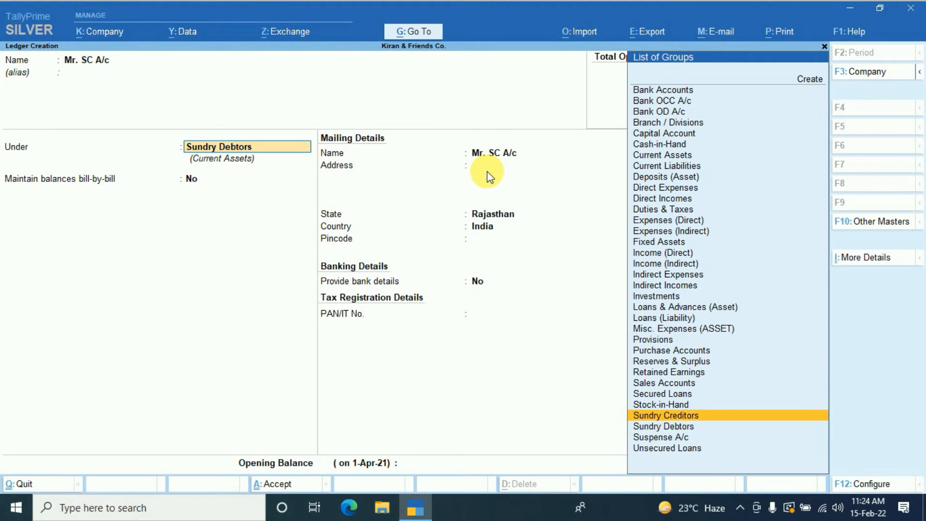
key(Return)
key(n)
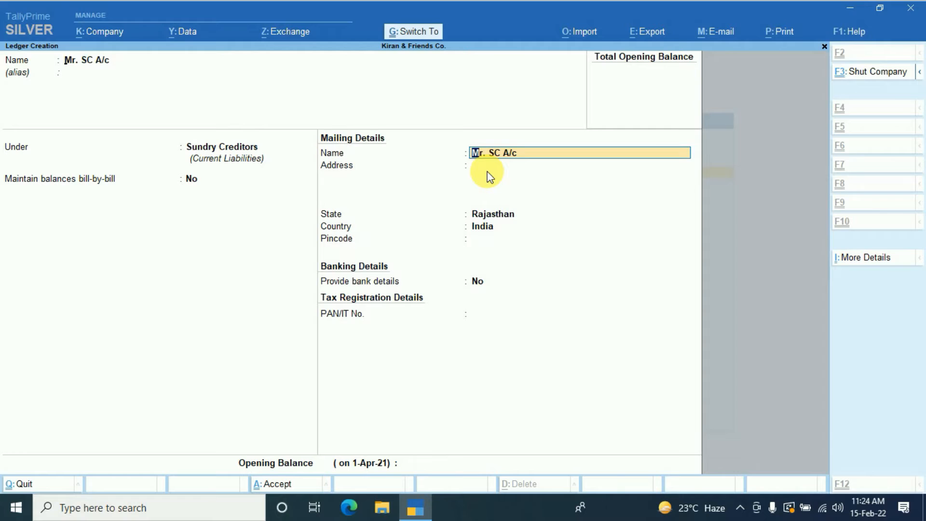
key(ctrl+a)
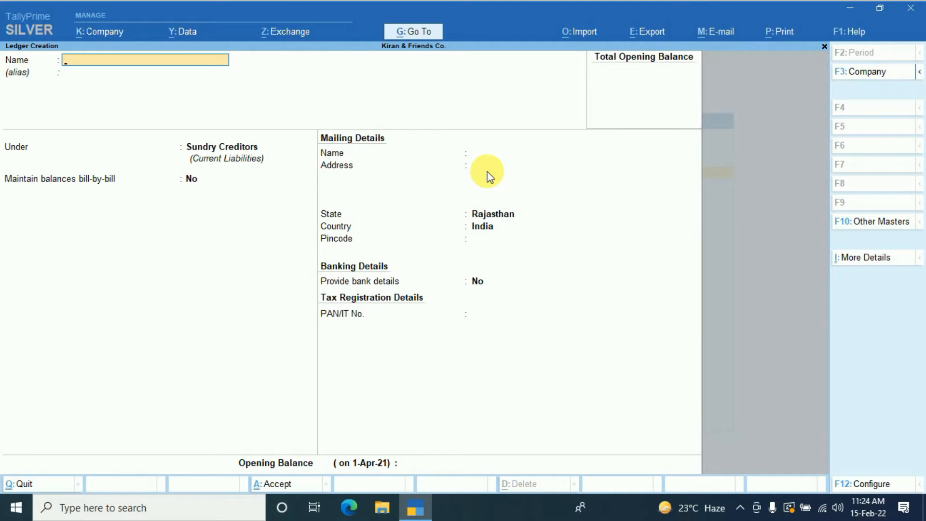
key(Escape)
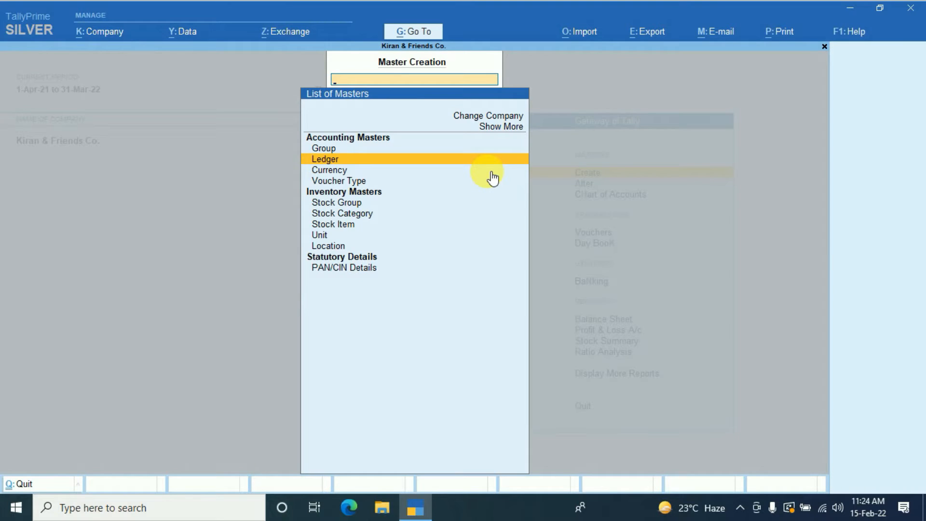
- Start a new stock item named Paracitamol under Primary with the category Not Applicable
key(Down)
key(Down)
key(Down)
key(Down)
key(Down)
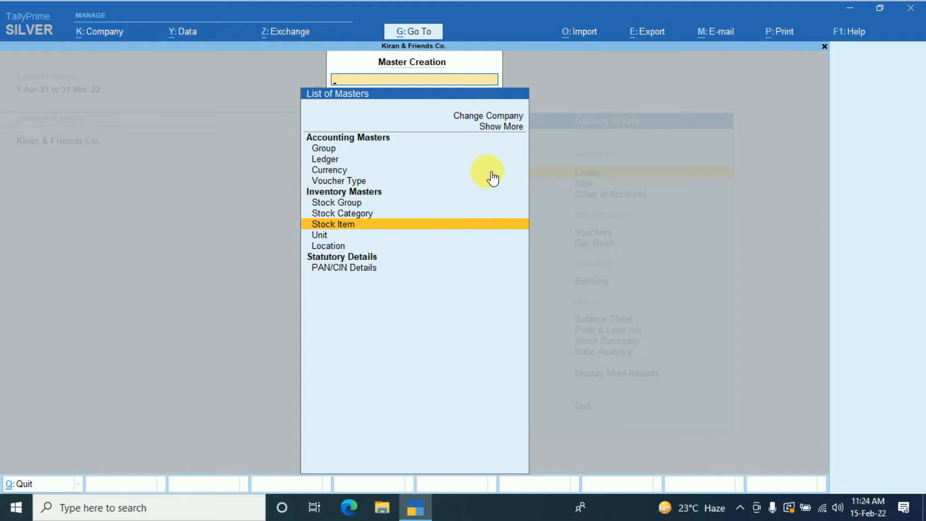
key(Return)
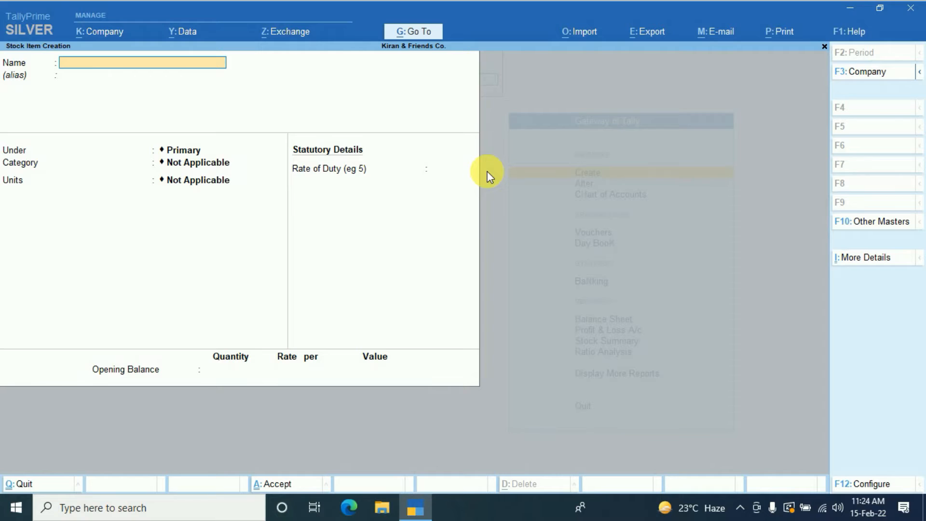
text(Paracitamol)
key(Return)
key(Return)
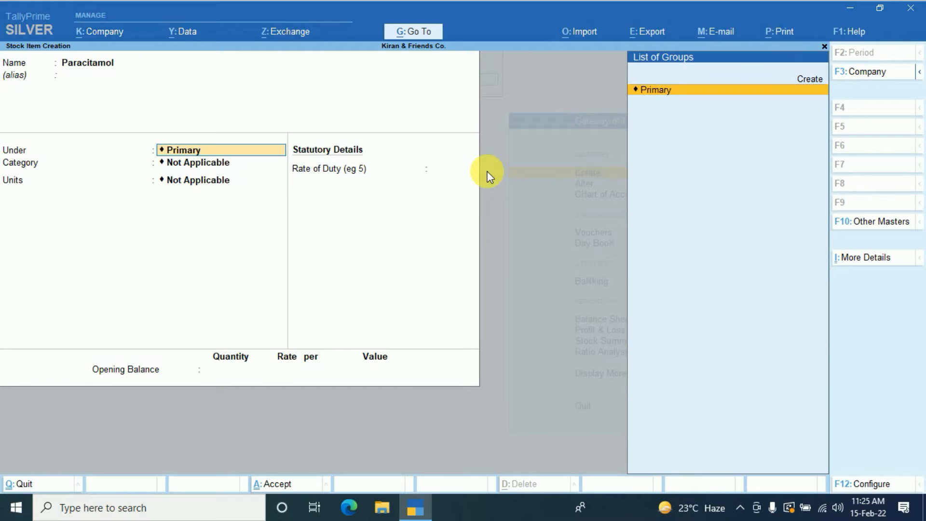
key(Return)
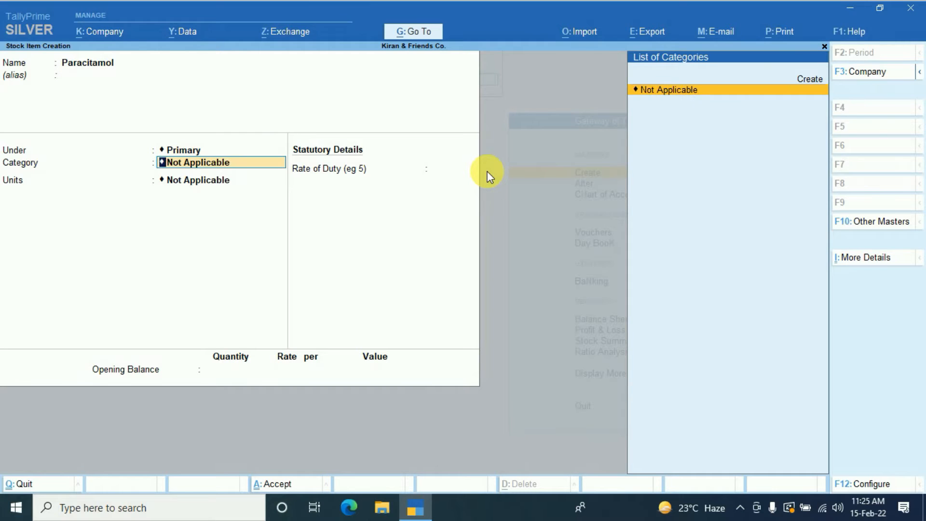
- Create a simple unit with symbol Pcs., formal name Pieces and 0 decimal places for the stock item
key(Return)
key(Return)
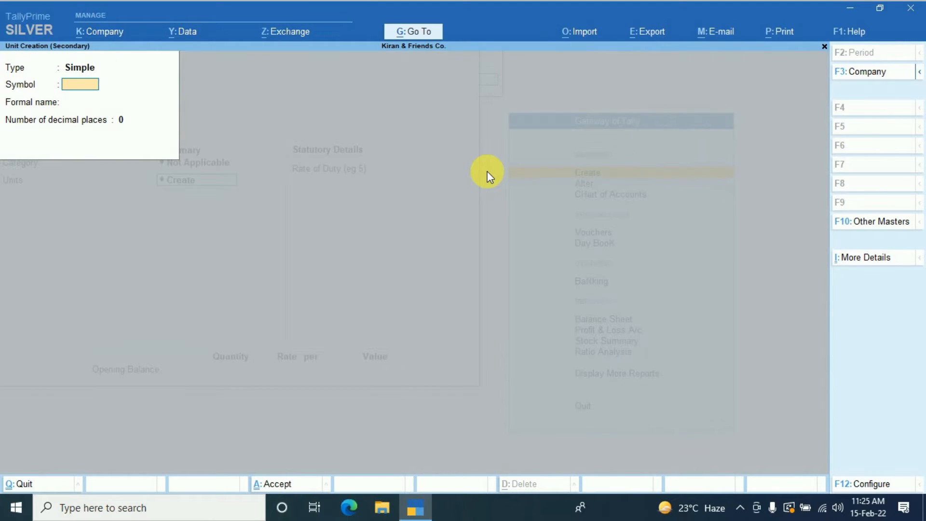
text(Pcs.)
key(Return)
text(Pieces)
key(Return)
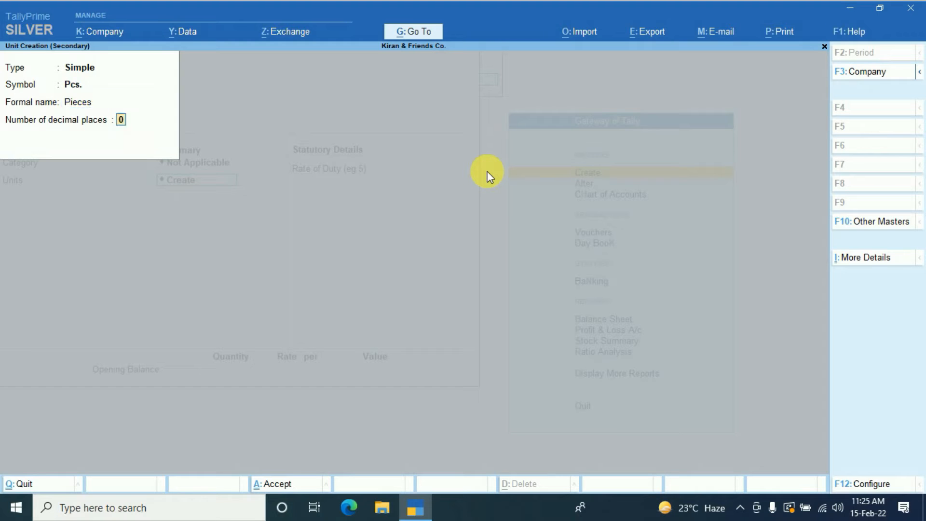
key(Return)
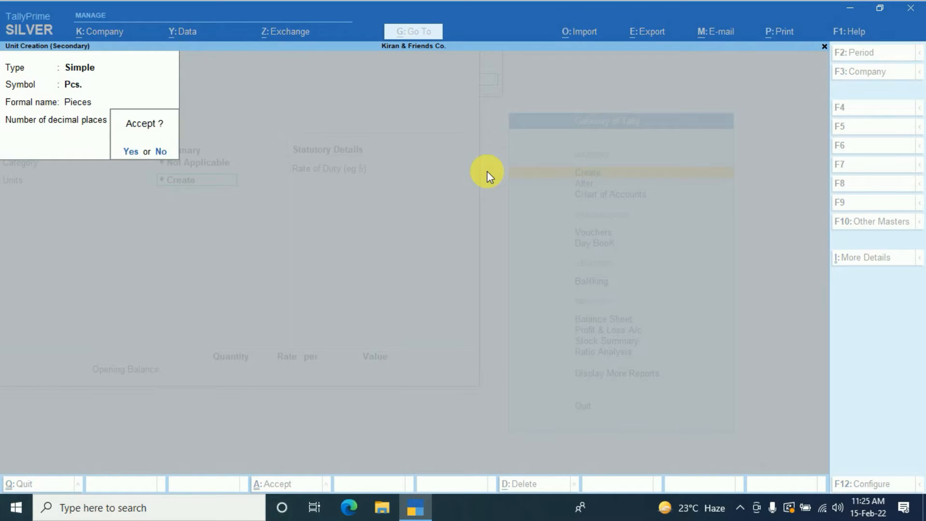
key(Return)
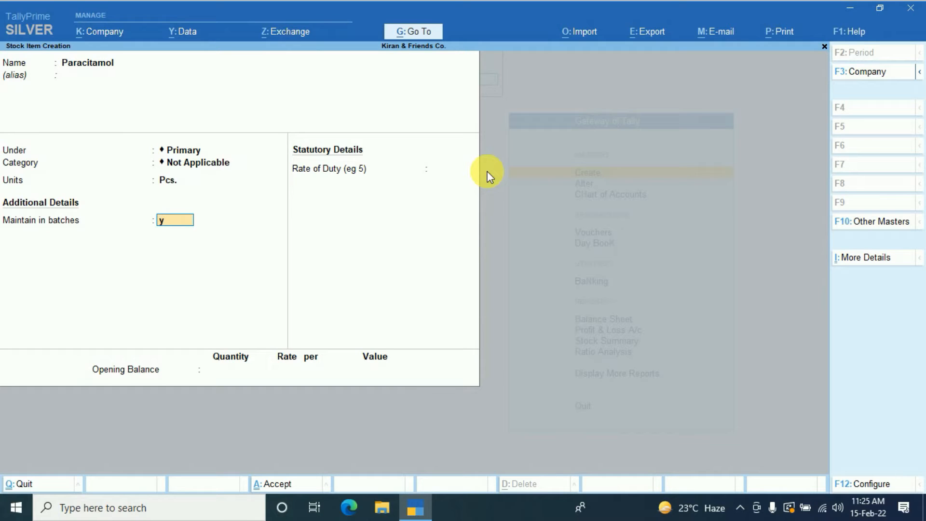
- Set batches, manufacturing date tracking and expiry dates to Yes for Paracitamol, save the item and return to the Gateway of Tally
key(y)
text(y)
key(Return)
text(y)
key(Return)
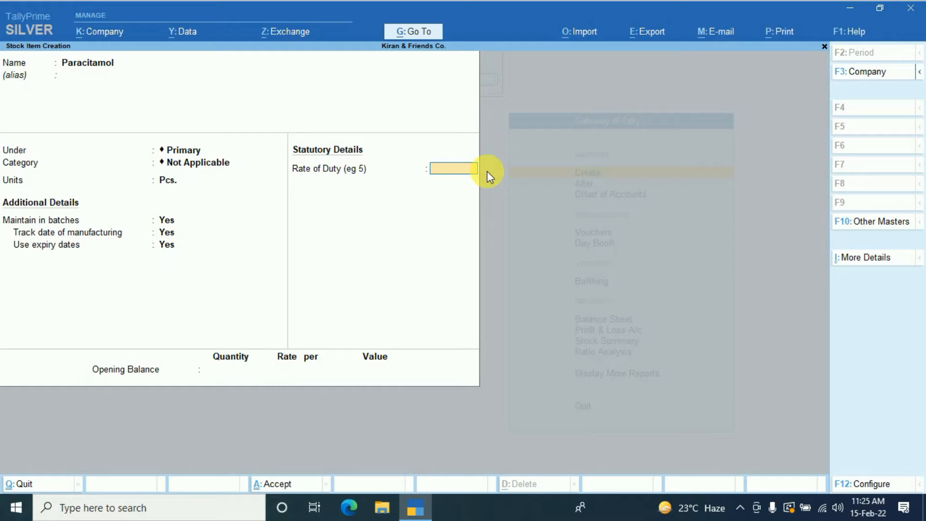
key(ctrl)
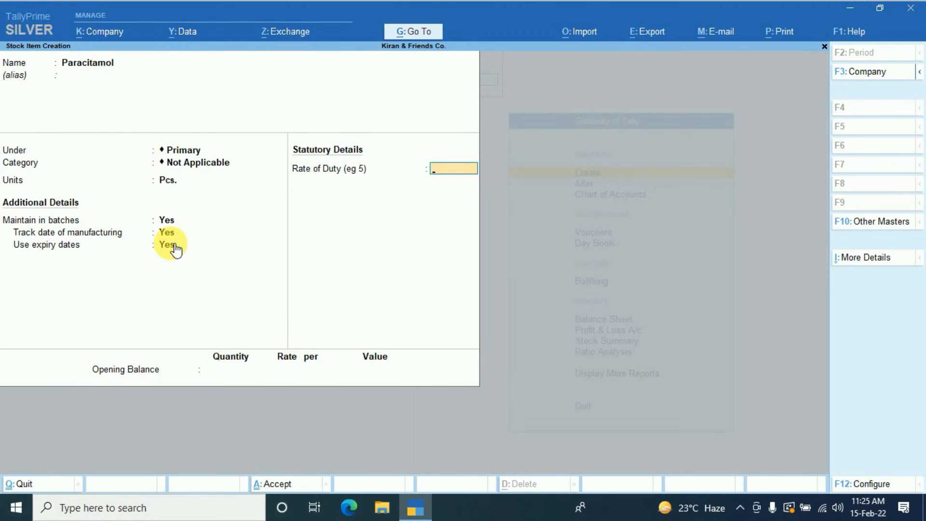
key(ctrl+a)
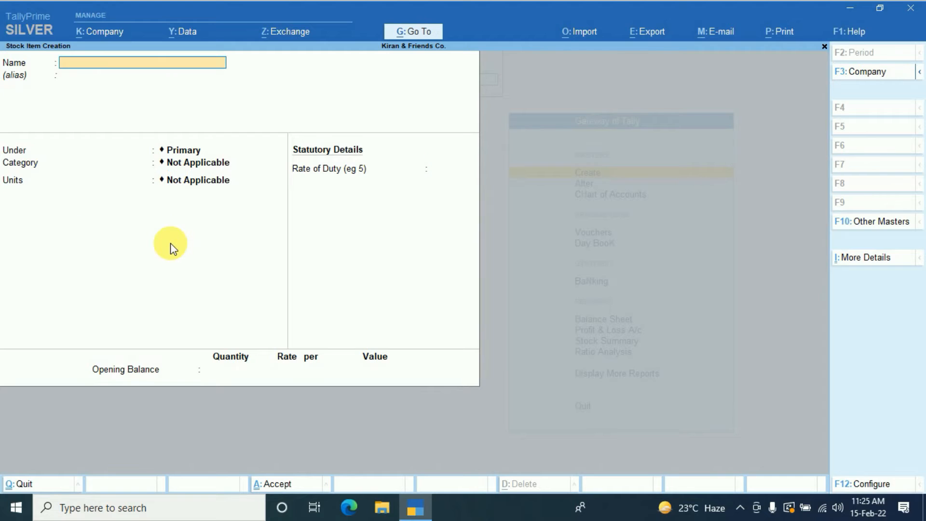
key(Escape)
key(Escape)
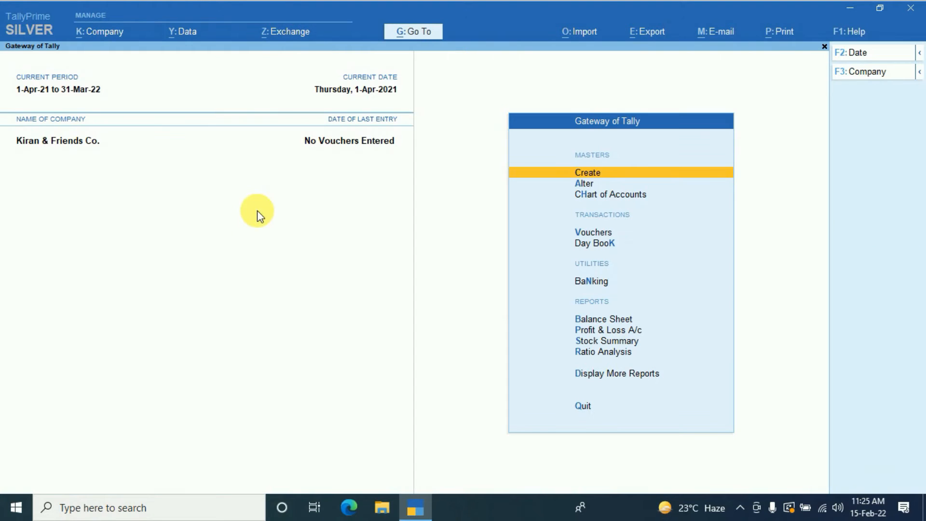
- Start a purchase voucher with party Mr. SC A/c, purchase ledger Purchase A/c and the item Paracitamol
click(594, 233)
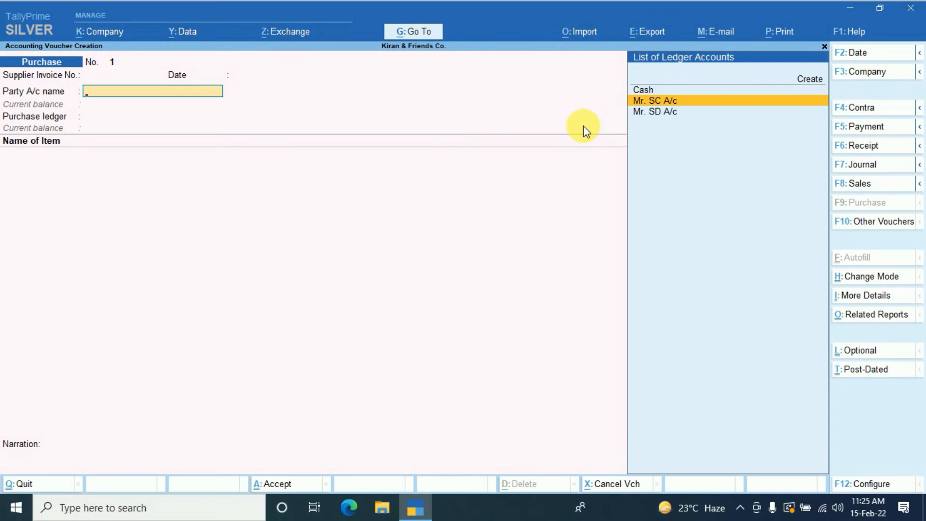
key(Return)
key(ctrl+a)
key(ctrl+a)
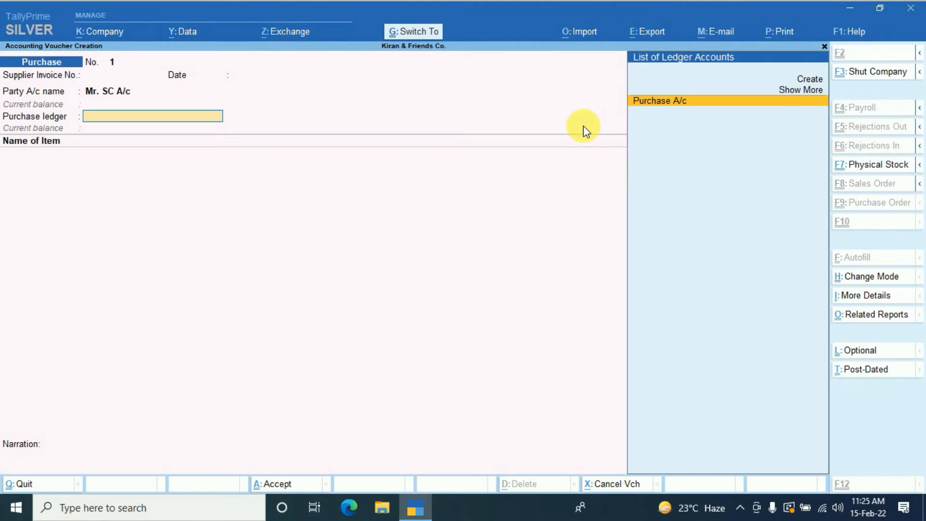
key(Return)
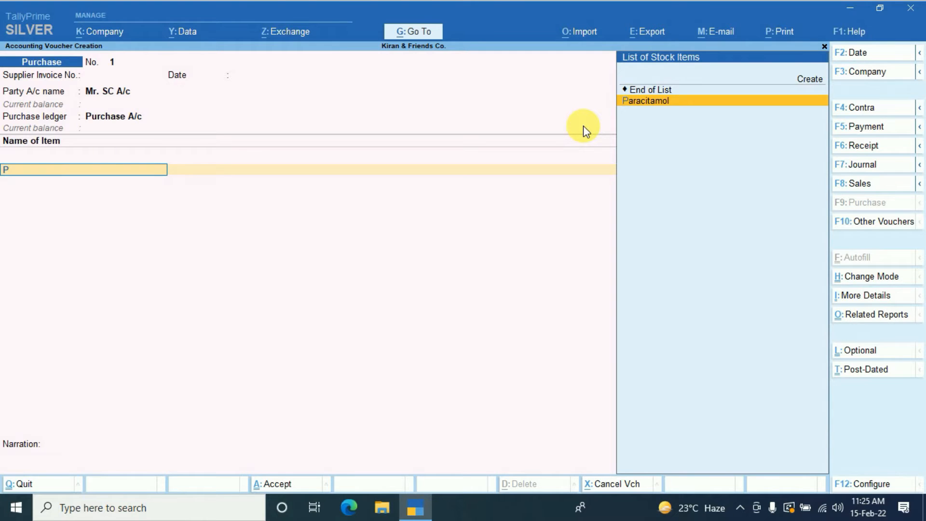
key(Return)
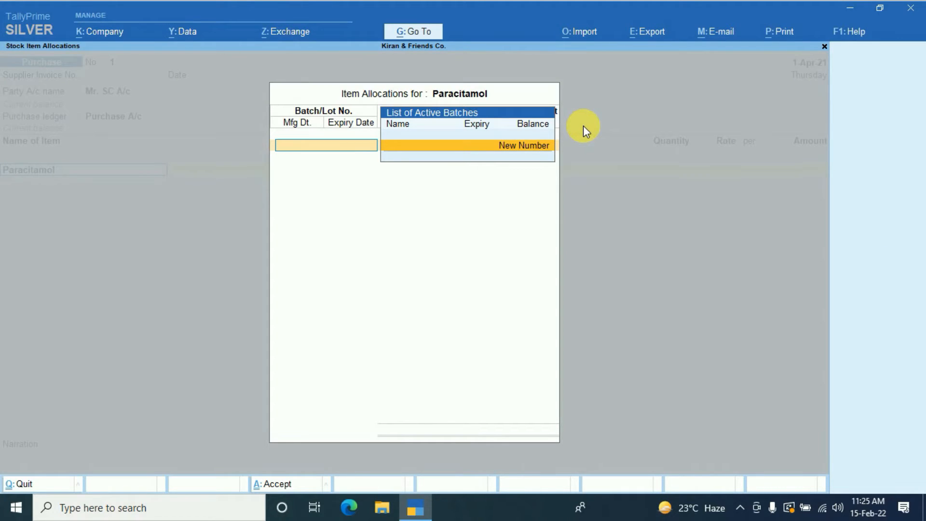
- Allocate the item to a new batch B1001 with quantity 1000 Pcs. at a rate of 10 per piece
key(Return)
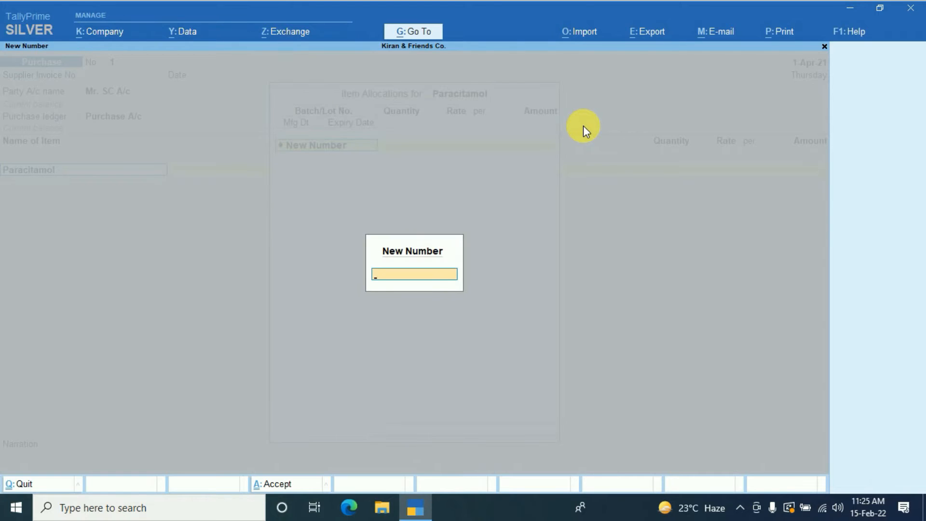
text(B1001)
key(Return)
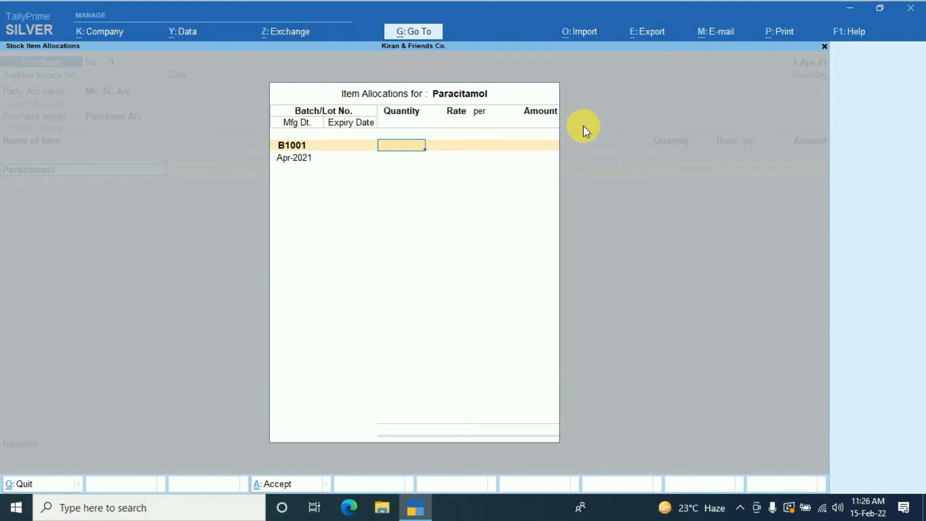
text(1000)
key(Return)
text(10)
key(Return)
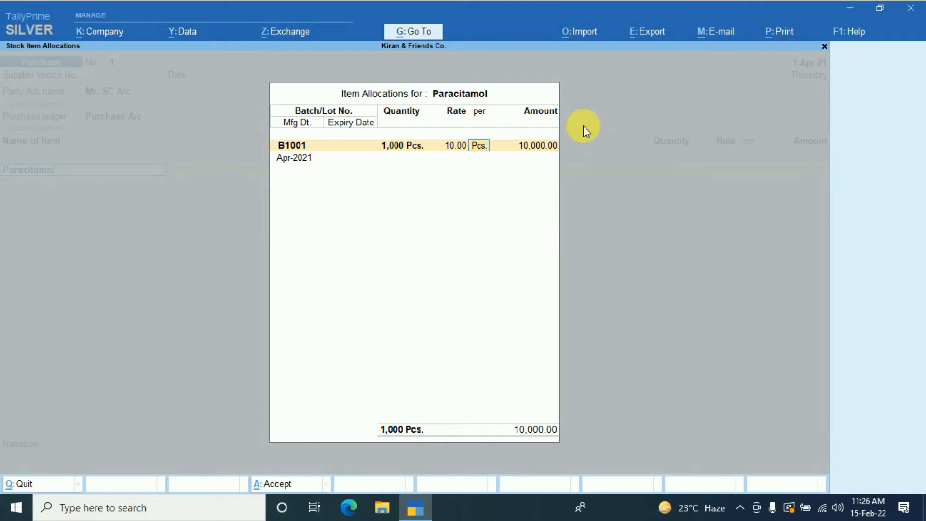
key(Return)
key(Return)
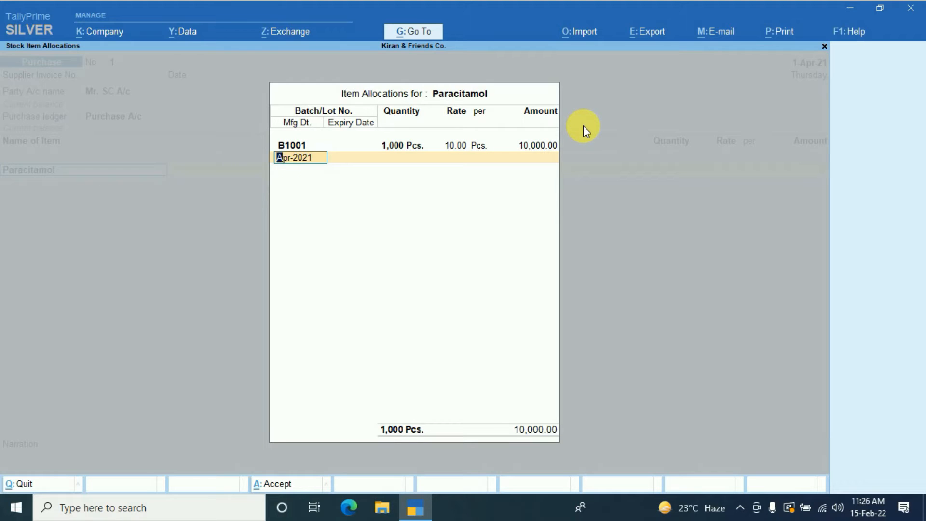
- Set batch B1001's manufacturing date to 15 March and its expiry date to 31-05, and complete the item allocation
text(15 March)
key(Return)
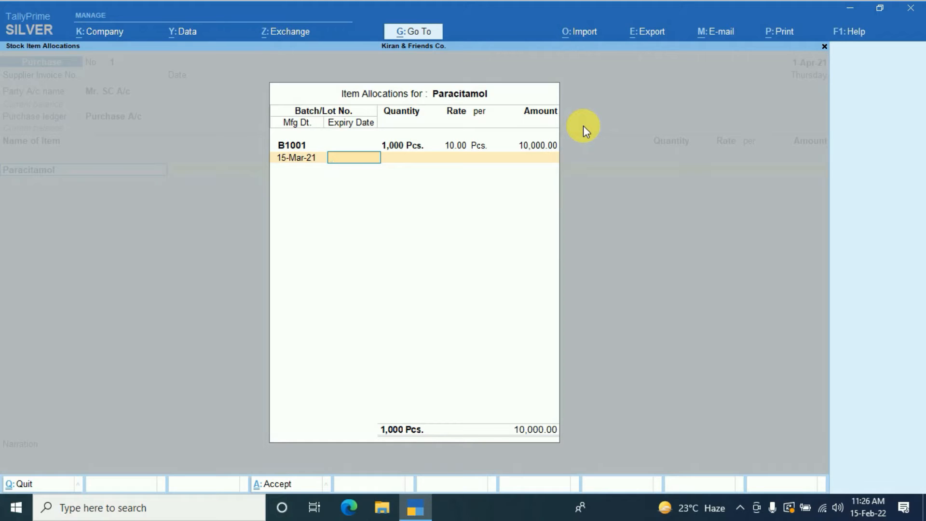
text(31-05)
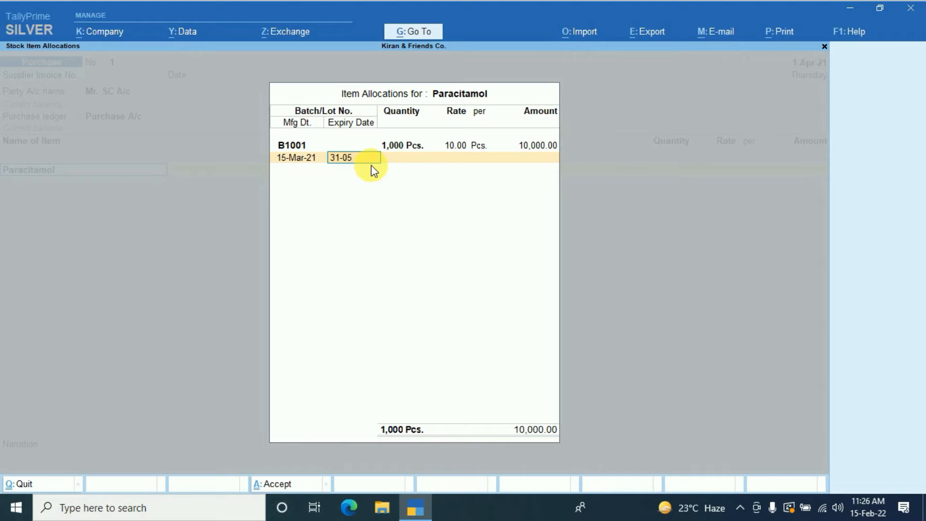
key(Return)
- End the item list, save the purchase voucher without a narration and return to the Gateway of Tally
key(Return)
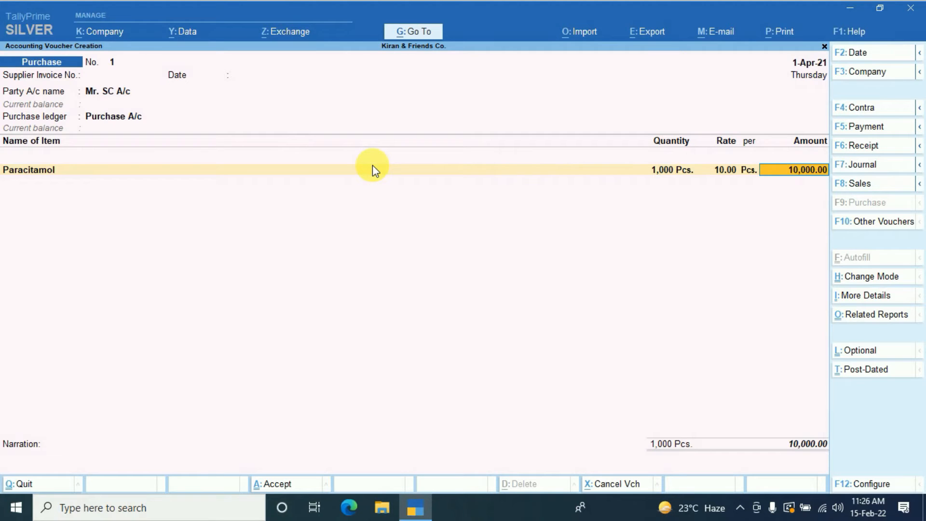
key(Return)
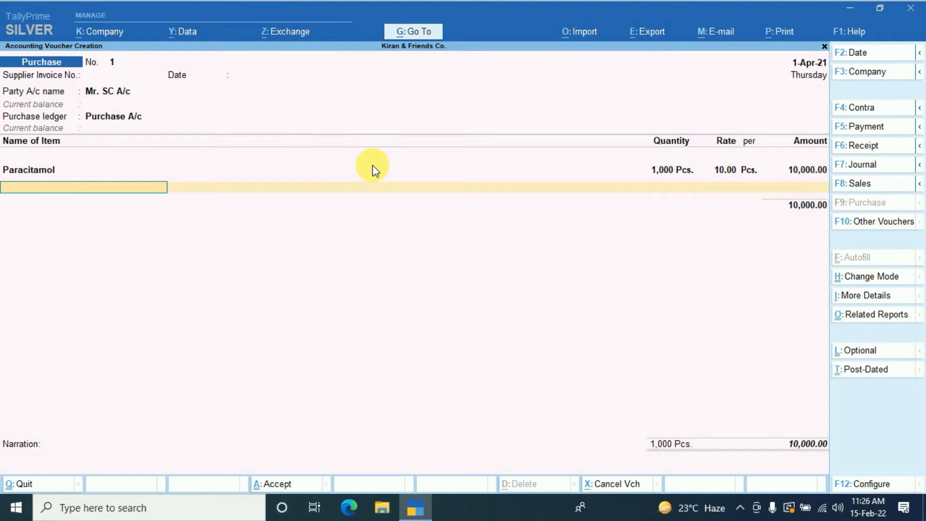
key(Return)
key(Return)
key(Return)
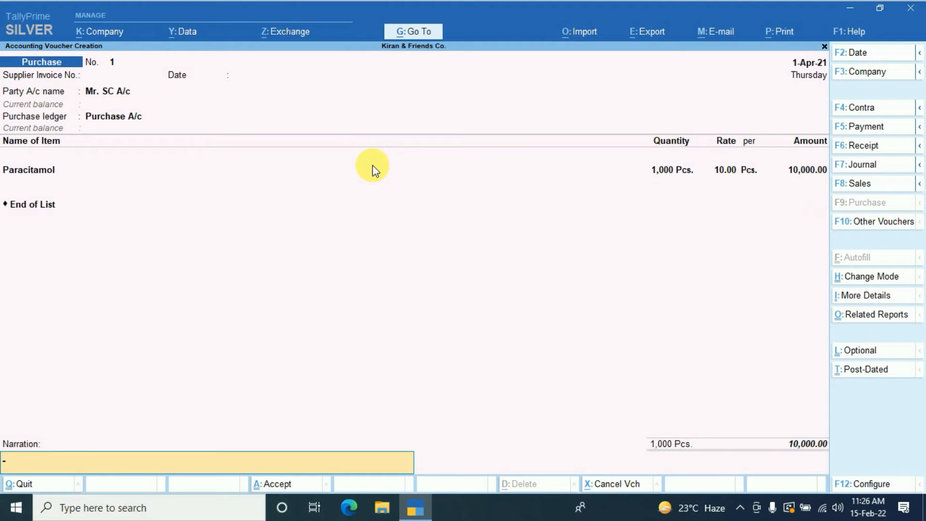
key(Return)
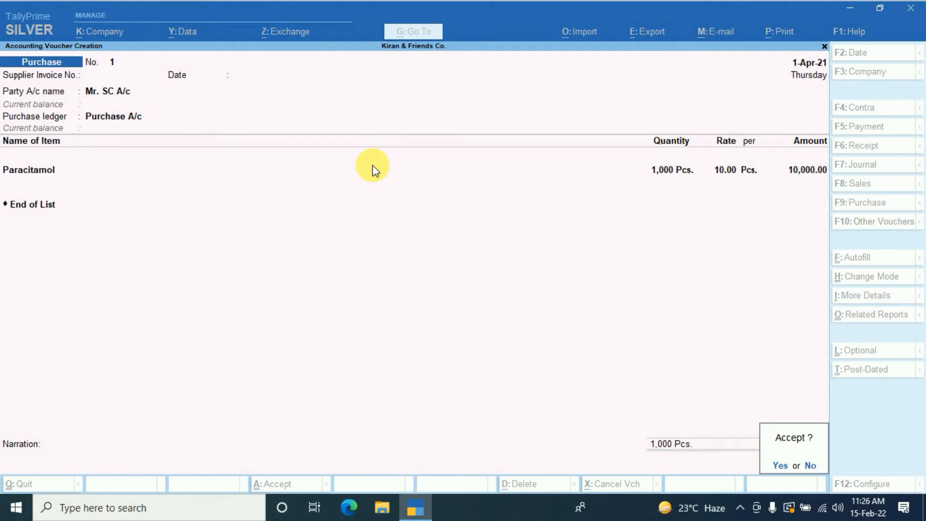
key(Return)
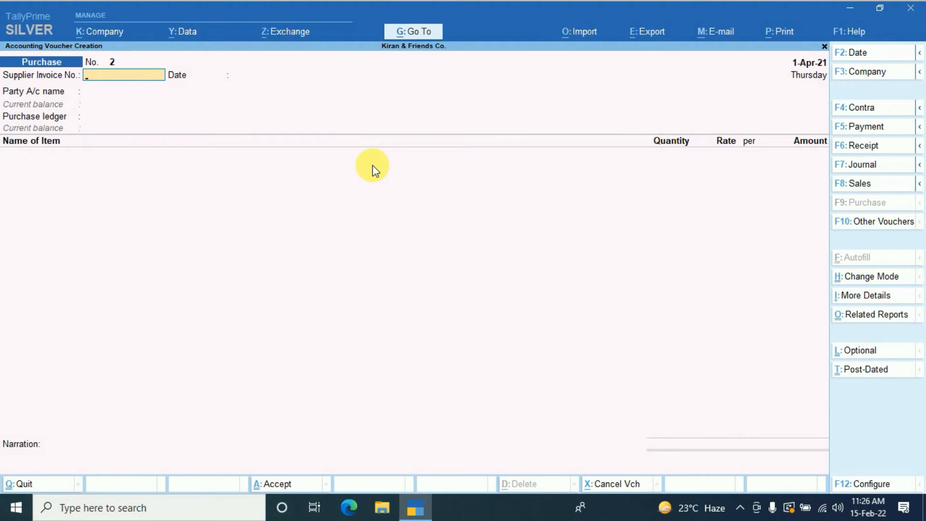
key(Escape)
key(Return)
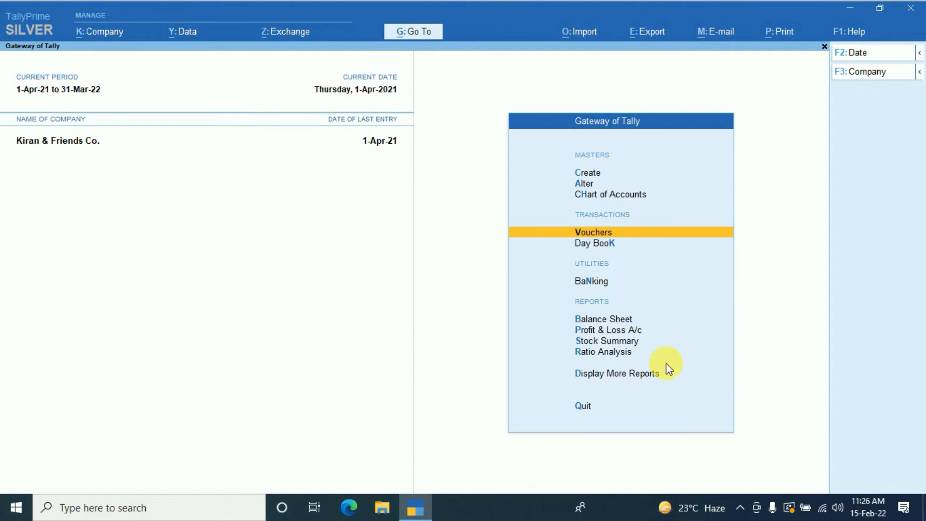
- Display the Ageing Analysis inventory statement for the Primary stock group
click(593, 385)
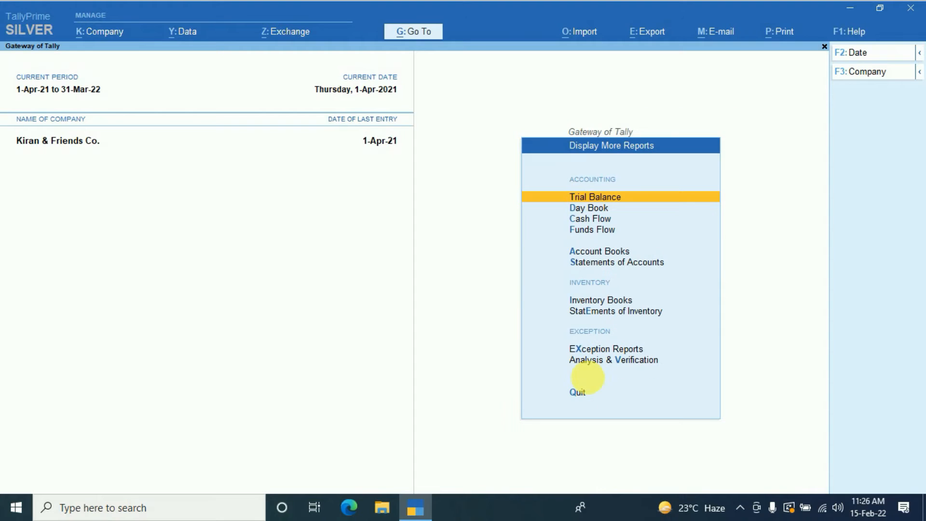
click(605, 313)
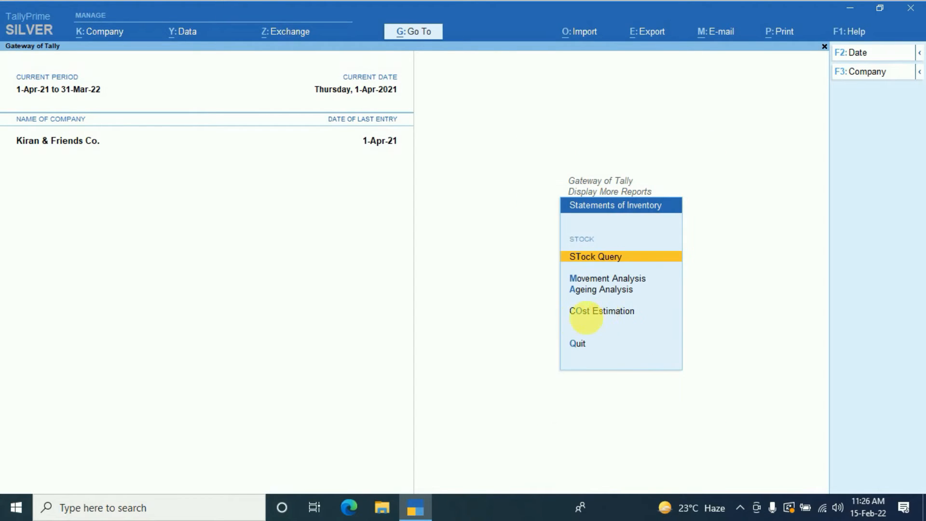
click(600, 290)
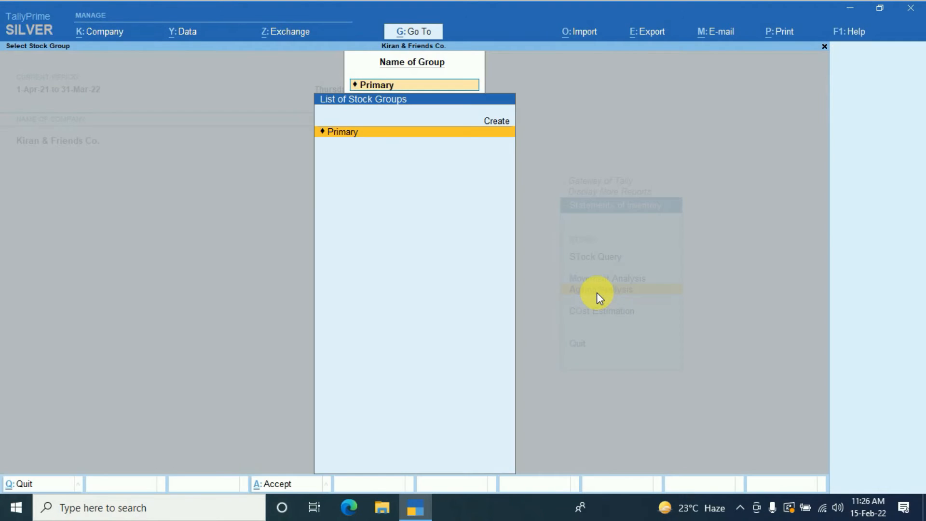
key(Return)
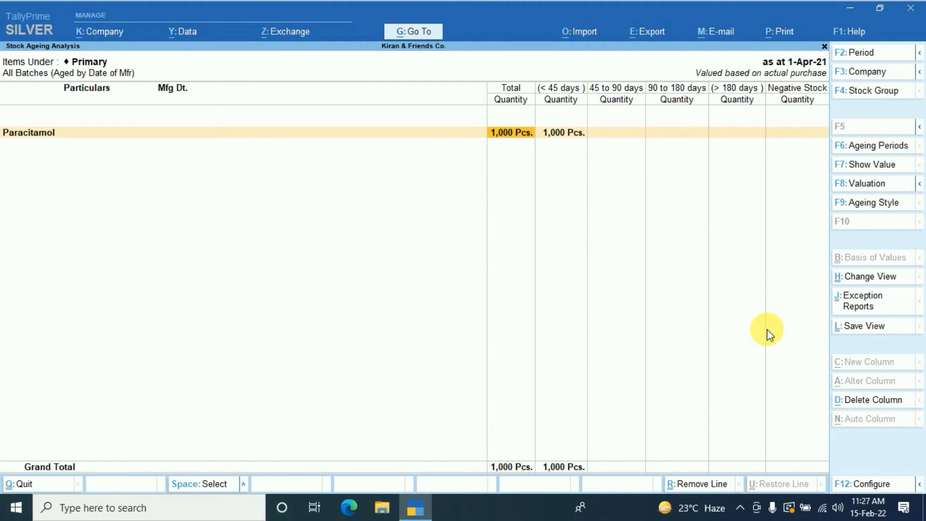
- Set the report's ageing style to By Date of Purchase, with Show only Expired Batches at No
key(F9)
key(Up)
key(Up)
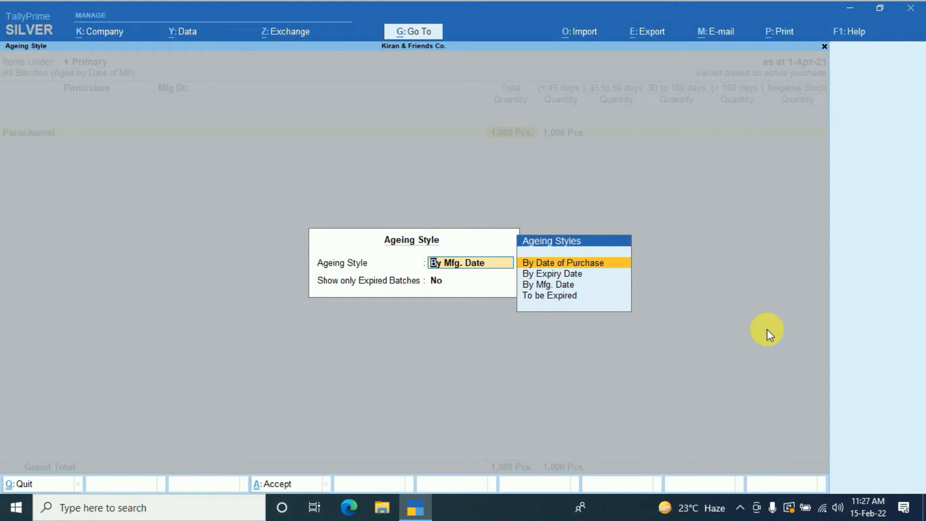
key(Return)
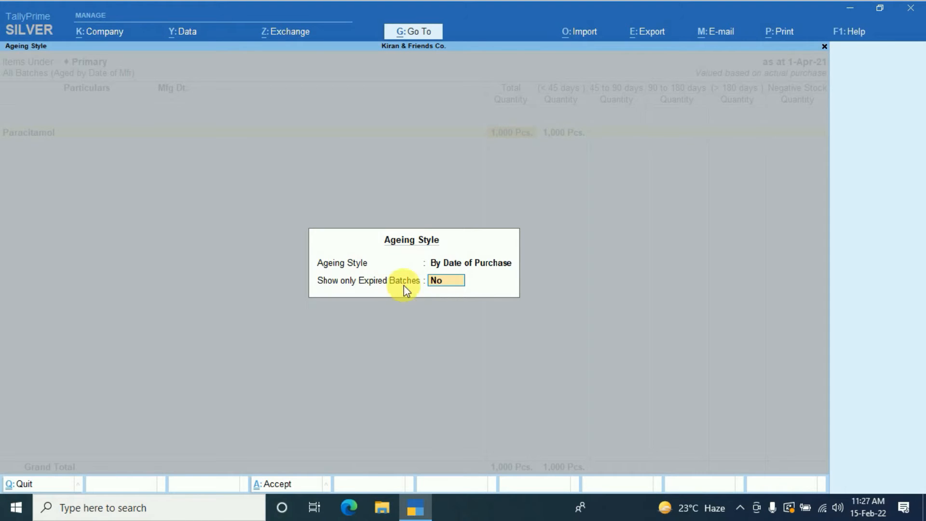
key(Return)
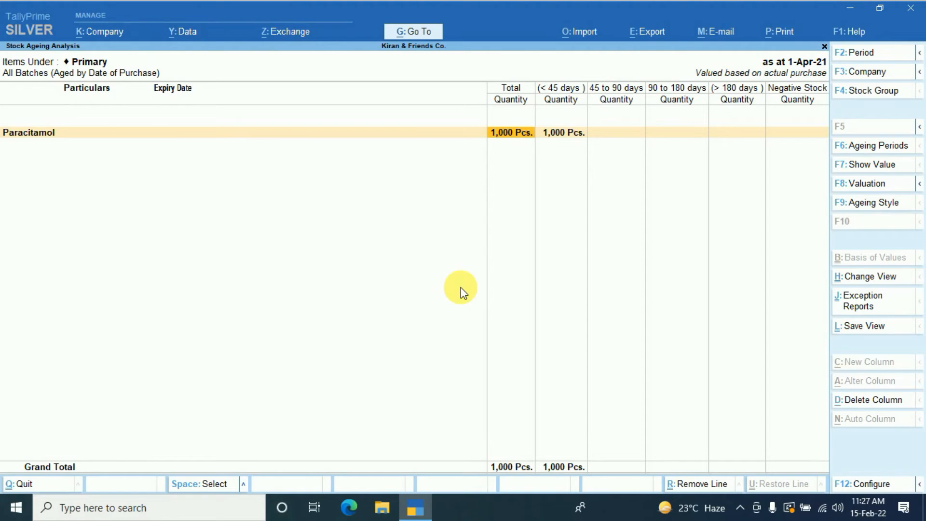
- Set the ageing periods to 0 to 30, 30 to 60 and 60 to 0 days
key(F6)
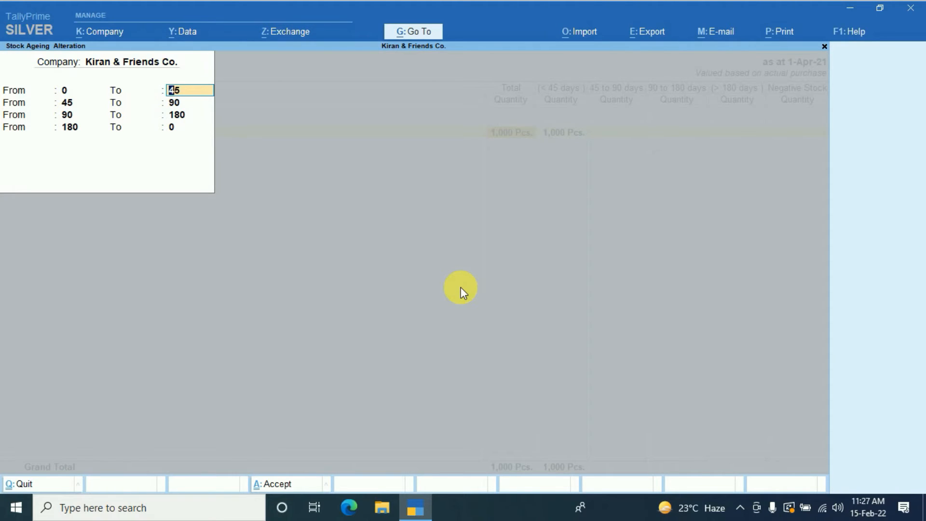
text(30)
key(Return)
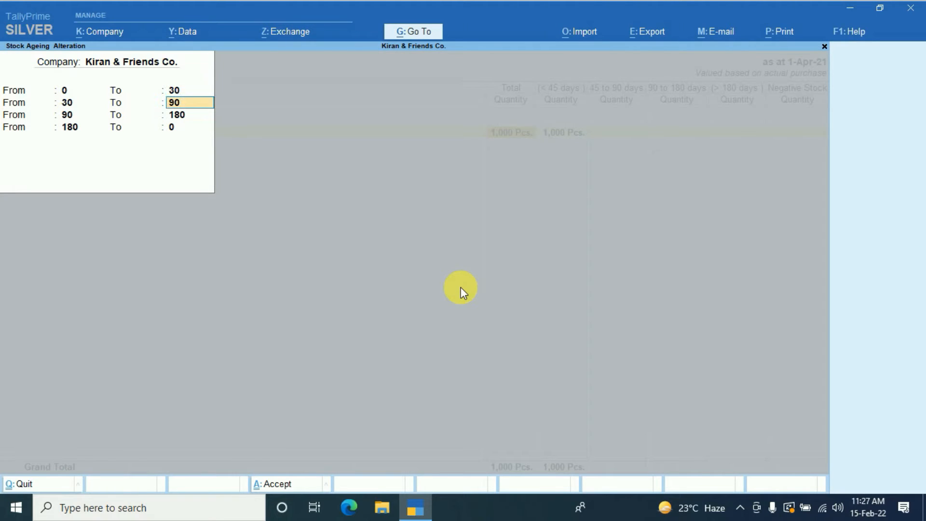
text(60)
key(Return)
text(0)
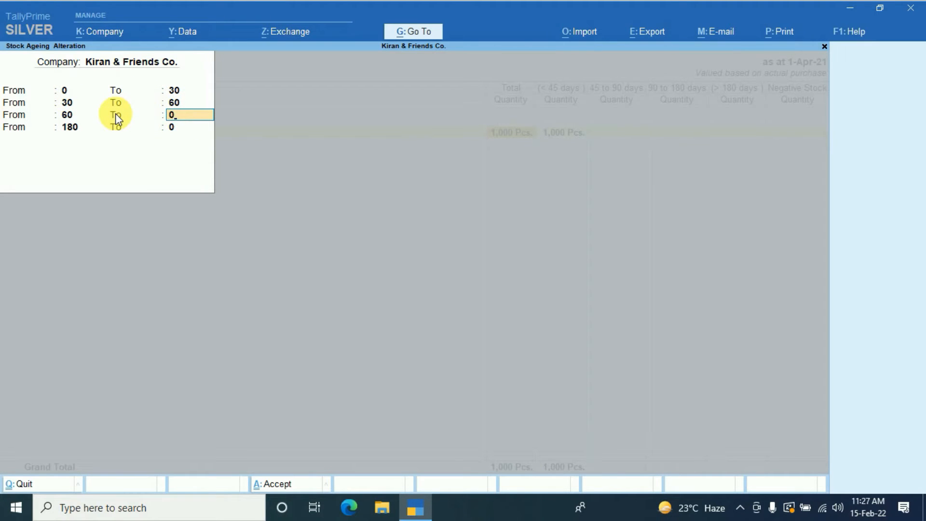
key(Return)
key(y)
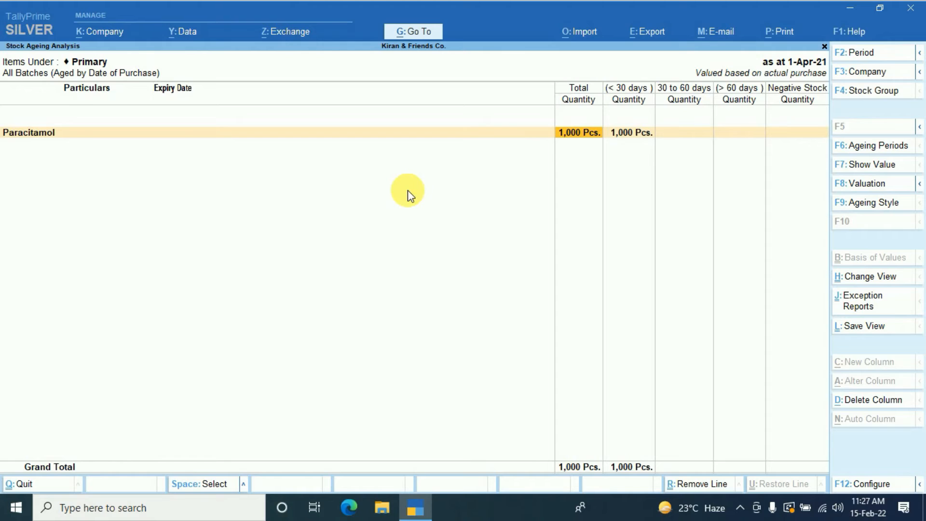
- Set the ageing report's period from 1-4-2021 to 15-04
key(F2)
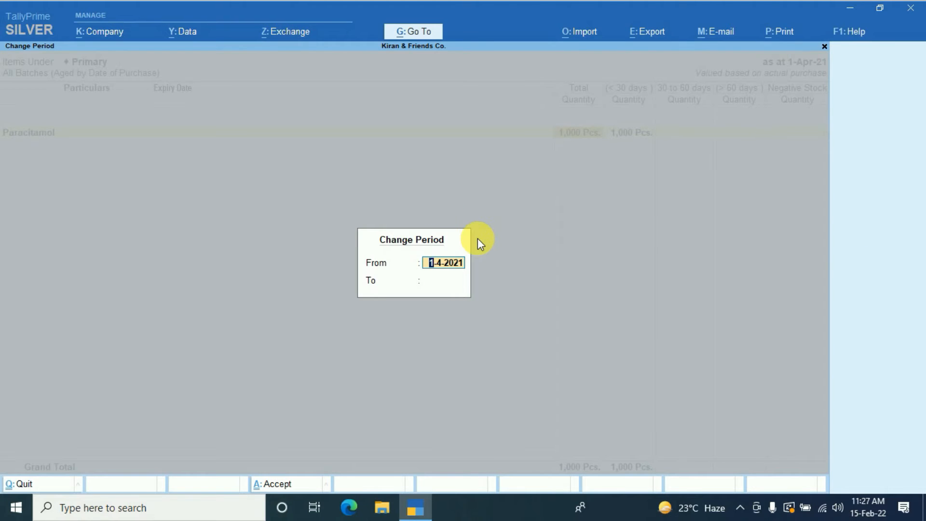
key(Return)
text(1)
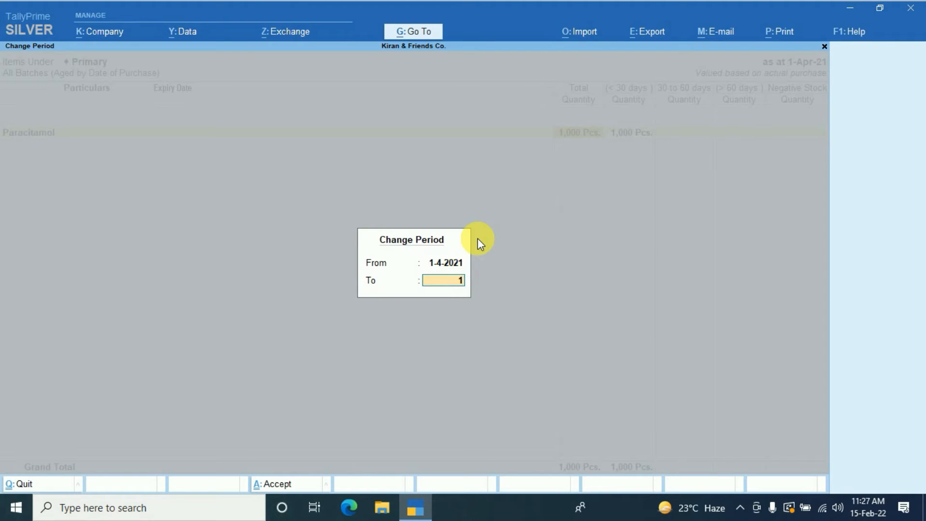
text(5-04)
key(Return)
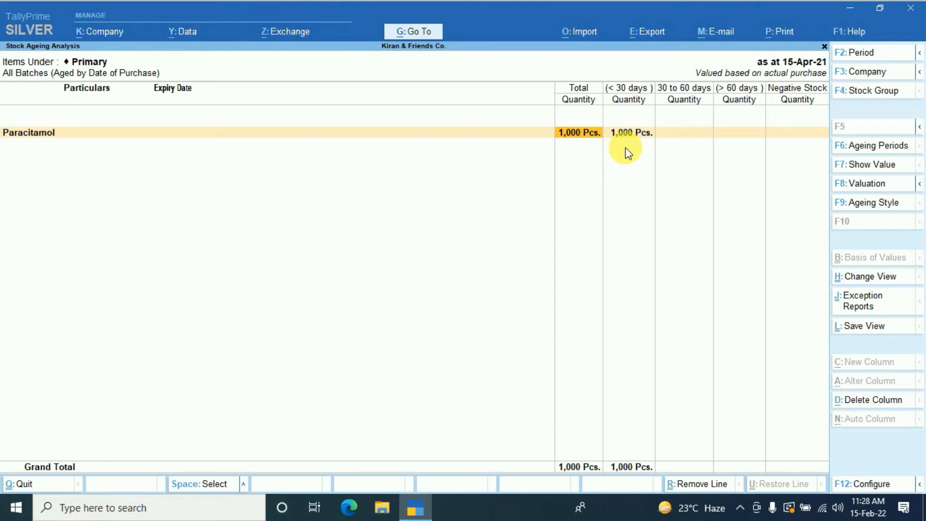
- Extend the ageing report's period to end on 15-5, keeping the start date 1-4-2021
key(F2)
key(Return)
text(15-)
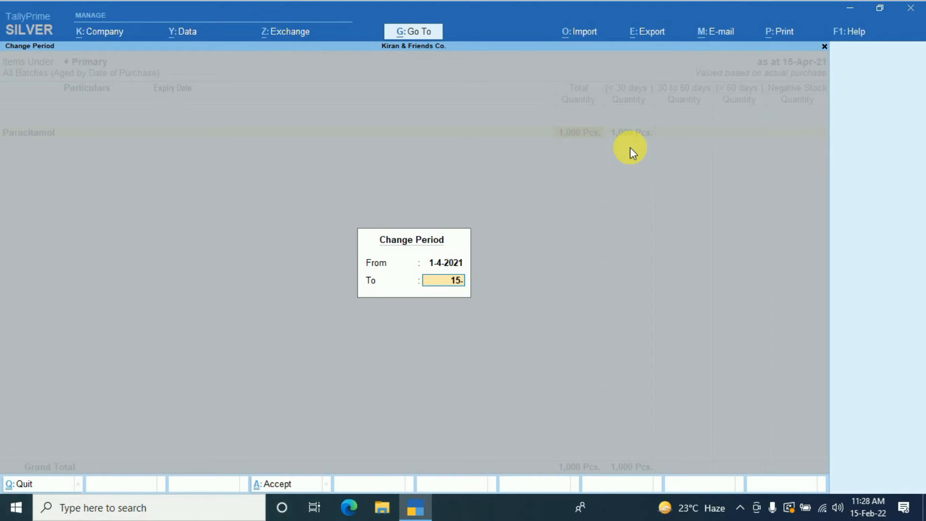
text(5)
key(Return)
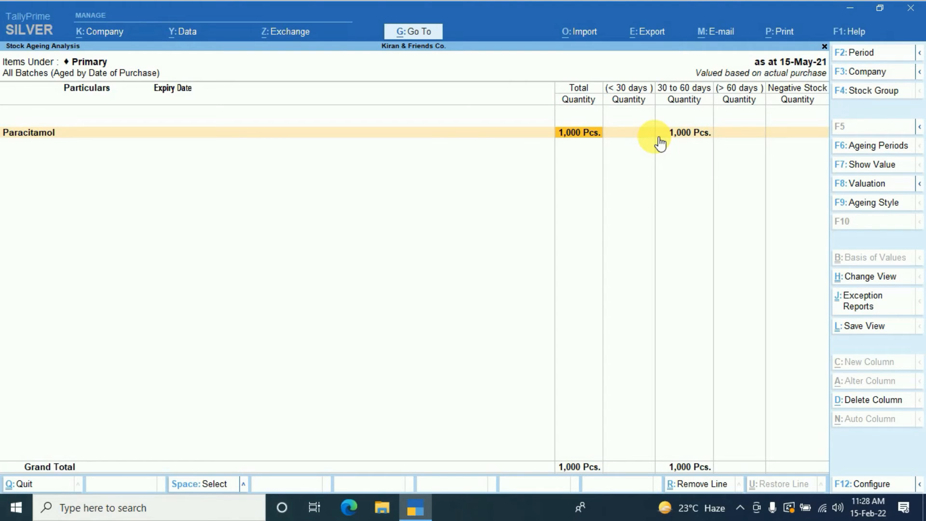
- Set the ageing style to By Expiry Date and Show only Expired Batches to Yes
key(F9)
key(Down)
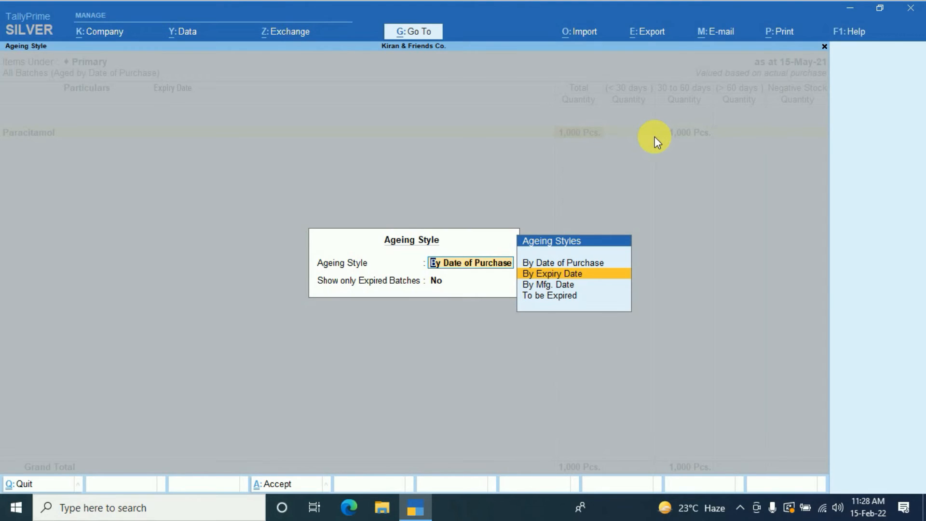
key(Return)
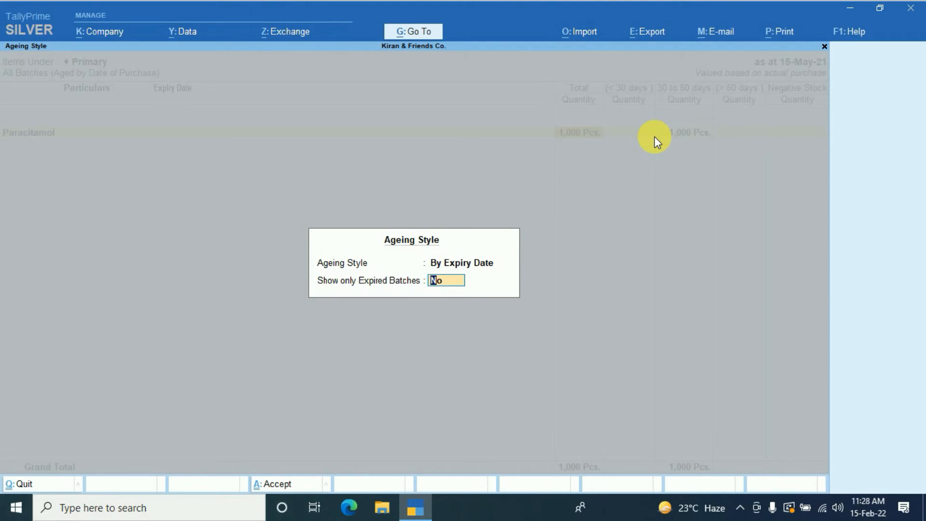
text(y)
key(Return)
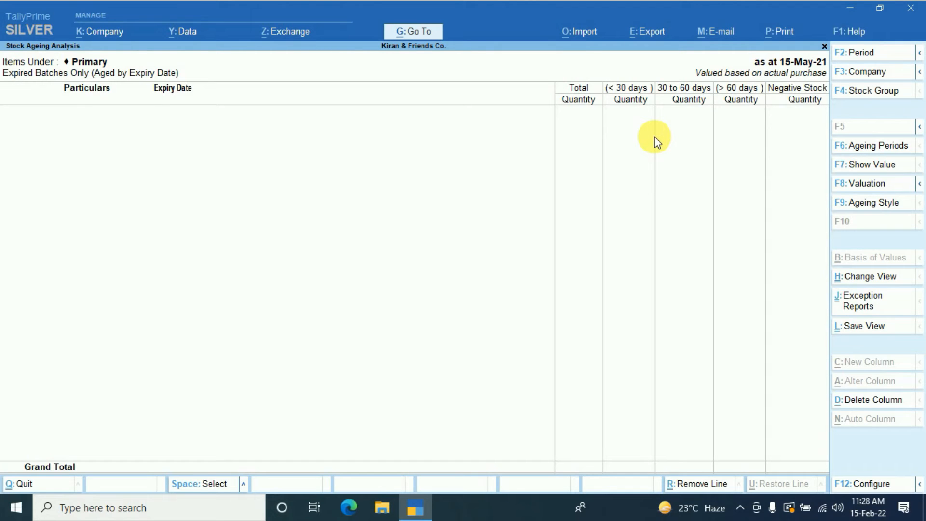
- Set the end date of the expired batches report's period to 5-5
key(F2)
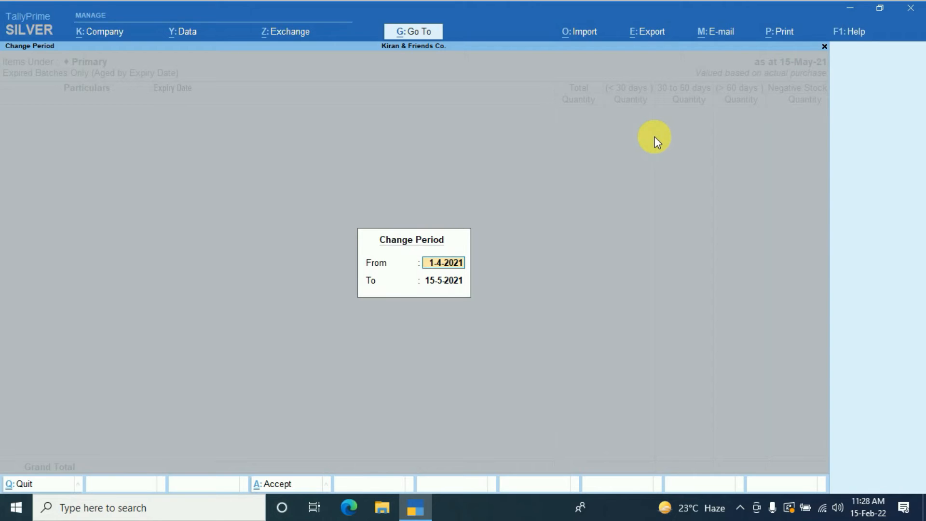
key(Return)
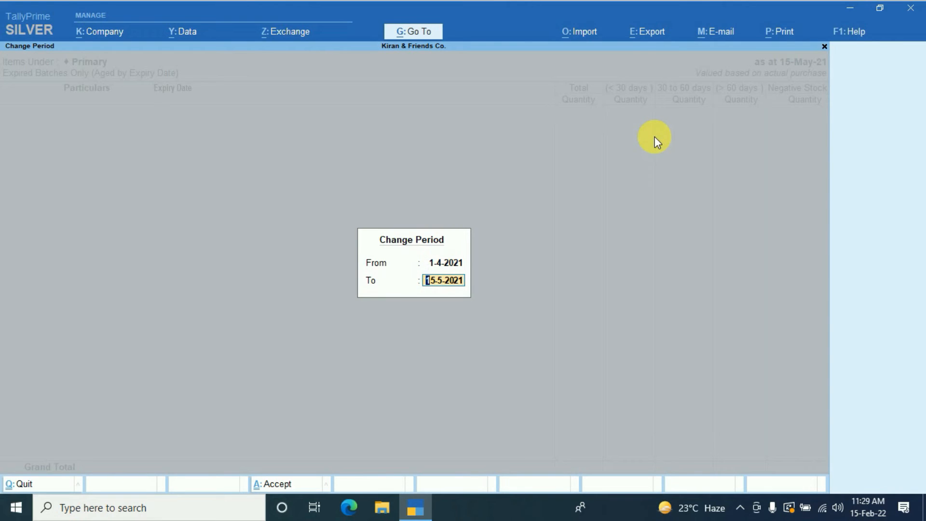
text(-5)
key(BackSpace)
text(05-5)
key(Return)
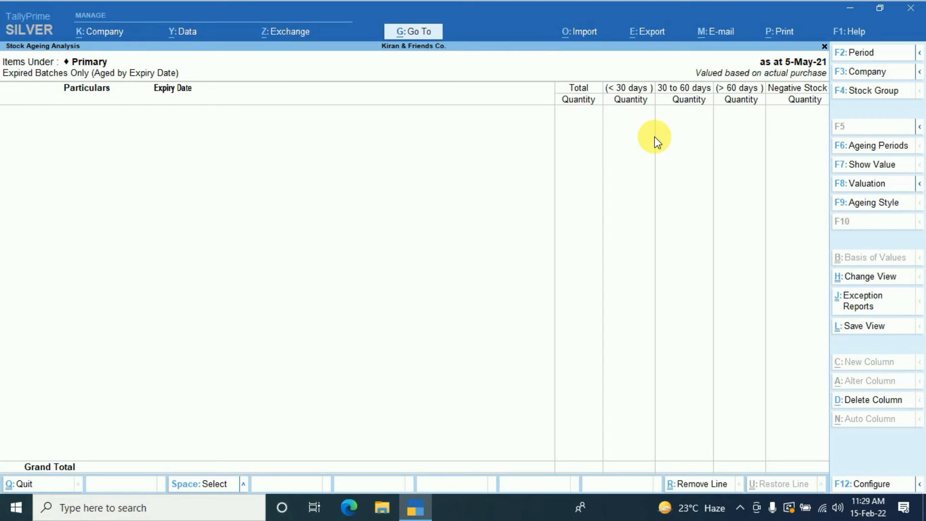
- Set the expired batches report's period from 1-4 to 1-6
key(F2)
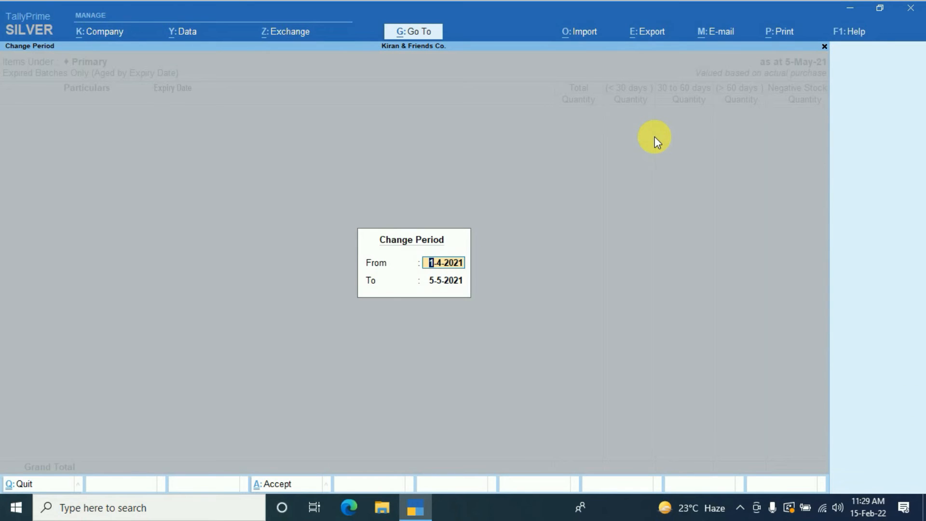
text(1-6)
key(BackSpace)
text(4)
key(Return)
text(1-6)
key(Return)
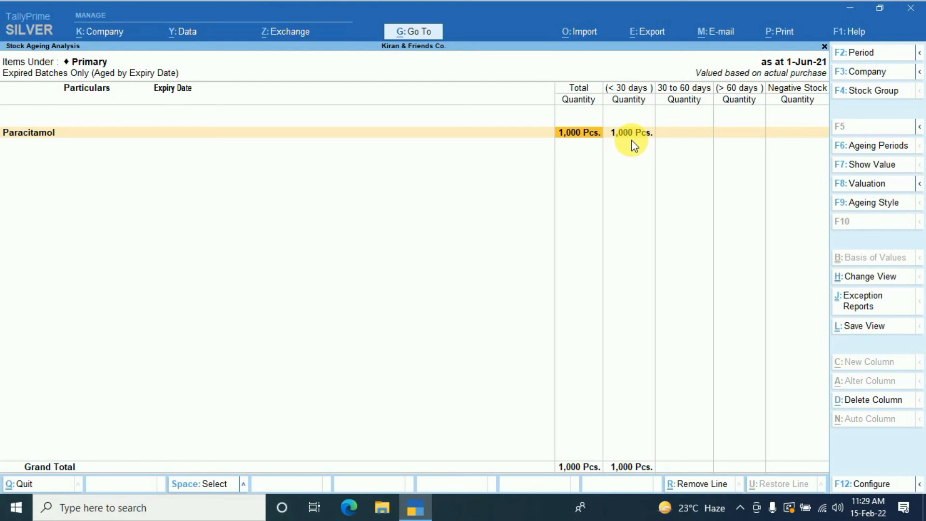
- Extend the expired batches report's period to end on 1-7, keeping the start date
key(F2)
key(Return)
text(1-7)
key(Return)
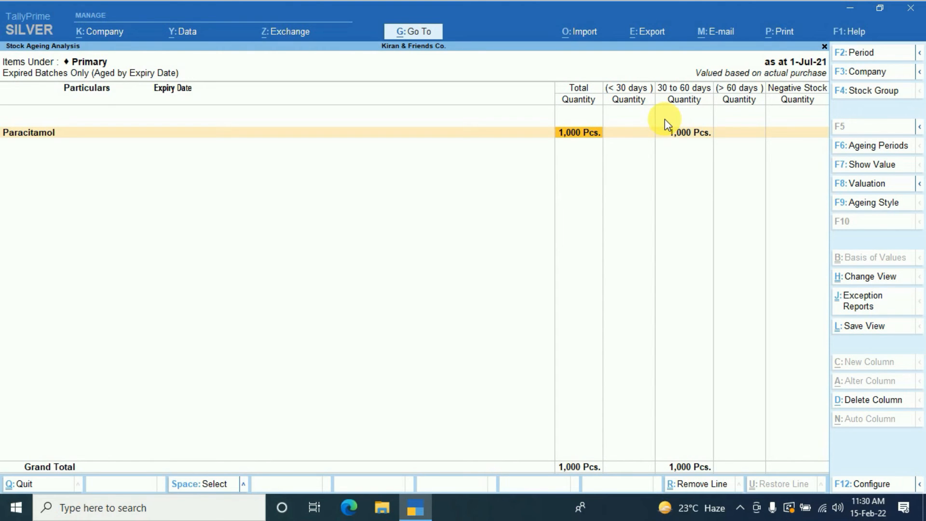
- Set the ageing style to By Mfg. Date and Show only Expired Batches to No
key(F9)
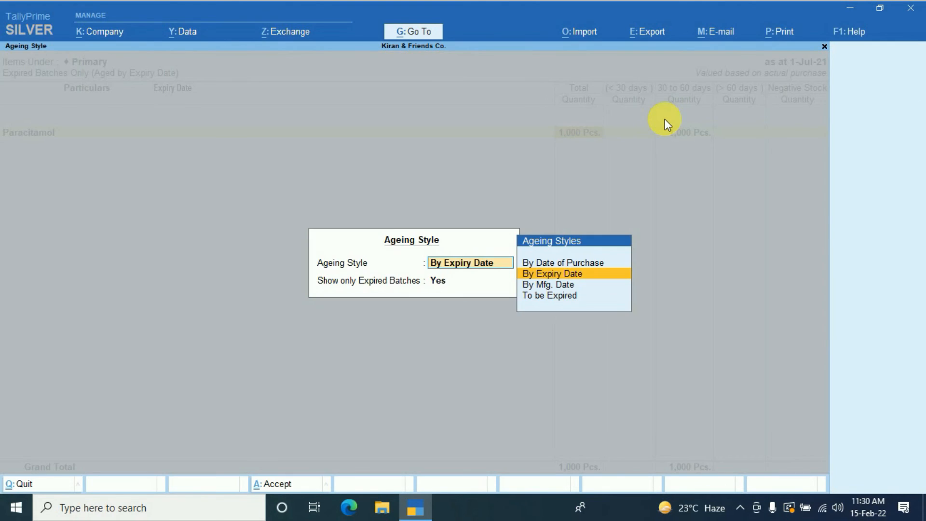
key(Down)
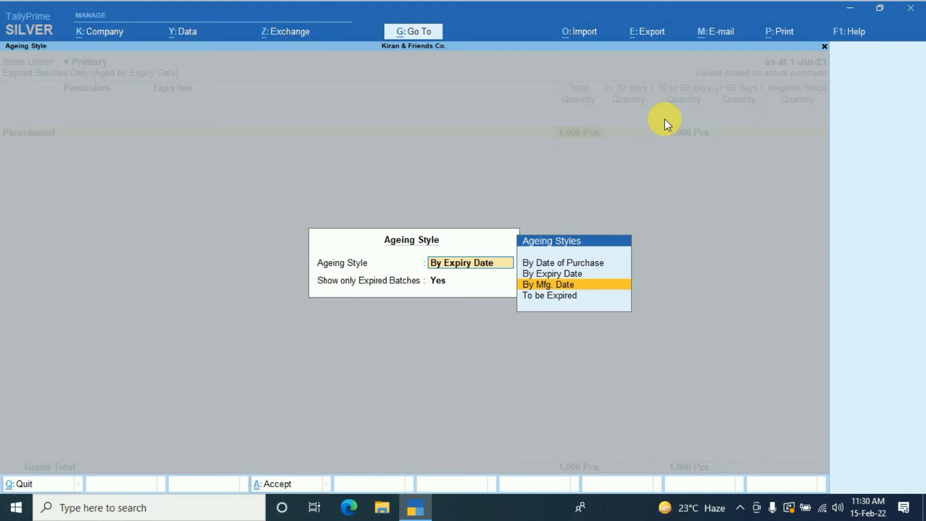
key(Return)
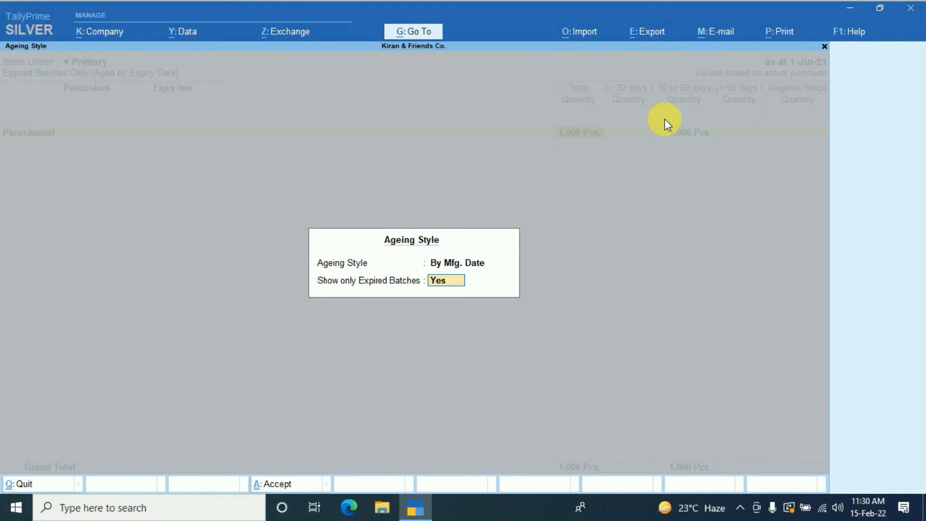
text(n)
key(Return)
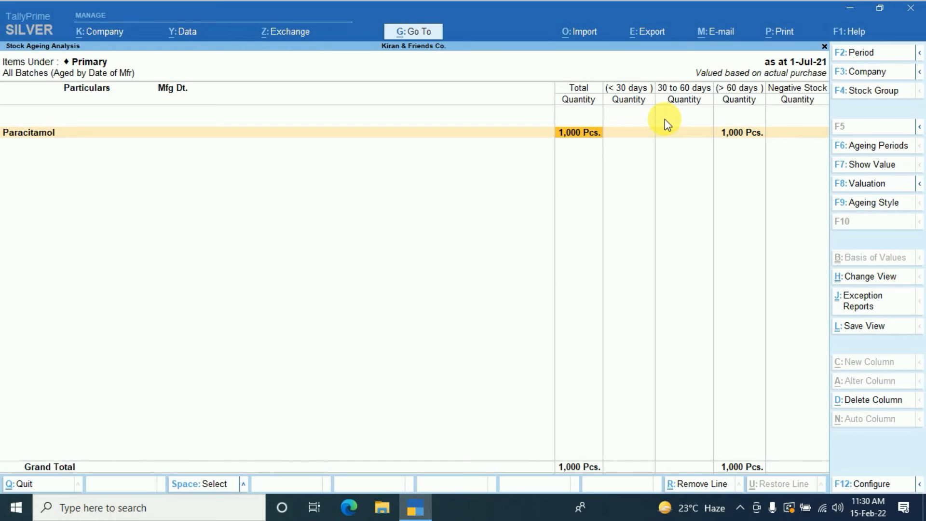
- Clear the end date of the manufacturing-date ageing report's period, keeping the start date
key(F2)
key(Return)
key(Delete)
key(Delete)
key(Delete)
key(Delete)
key(Delete)
key(Delete)
key(Delete)
key(Delete)
key(Return)
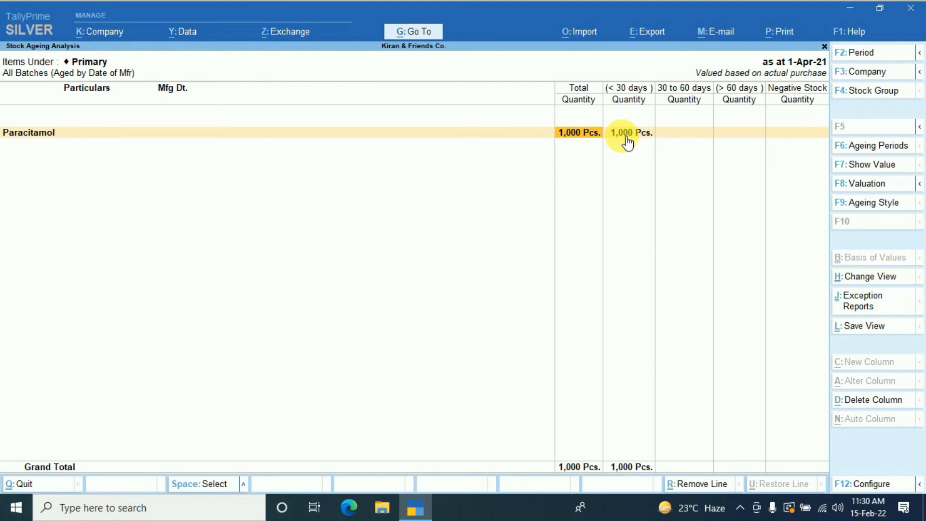
- Set the end date of the manufacturing-date ageing report's period to 15-05
key(F2)
key(Return)
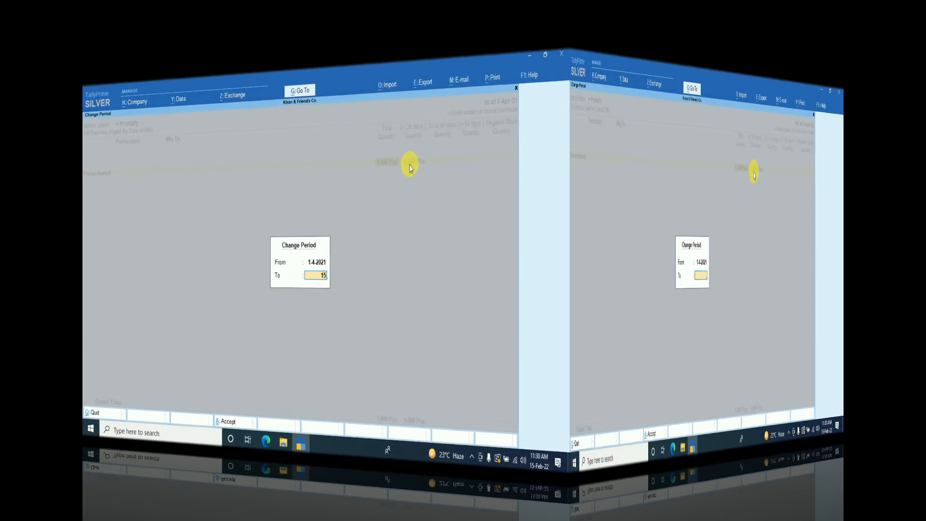
text(15 )
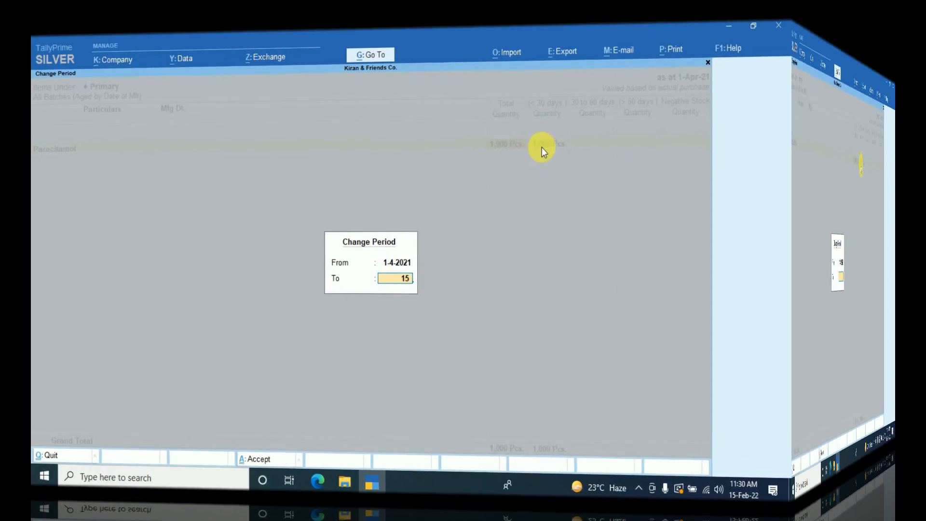
text(-05)
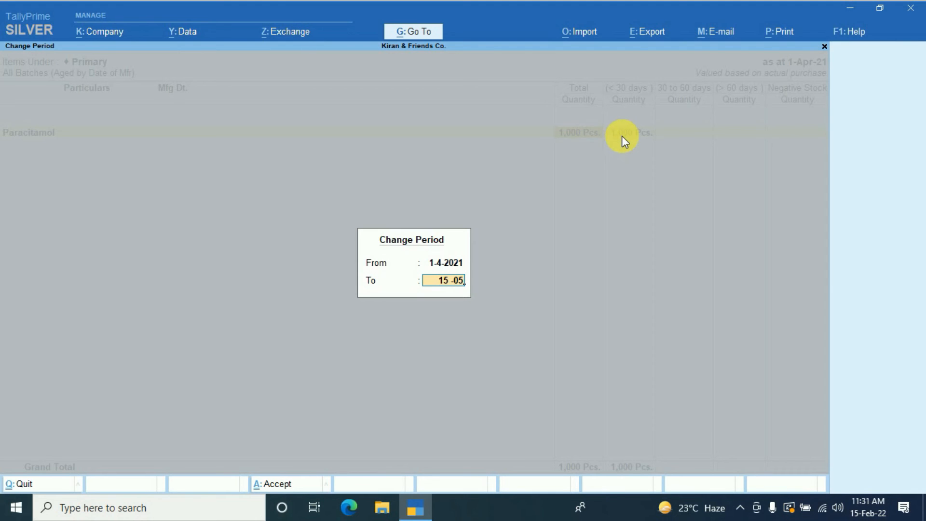
key(Return)
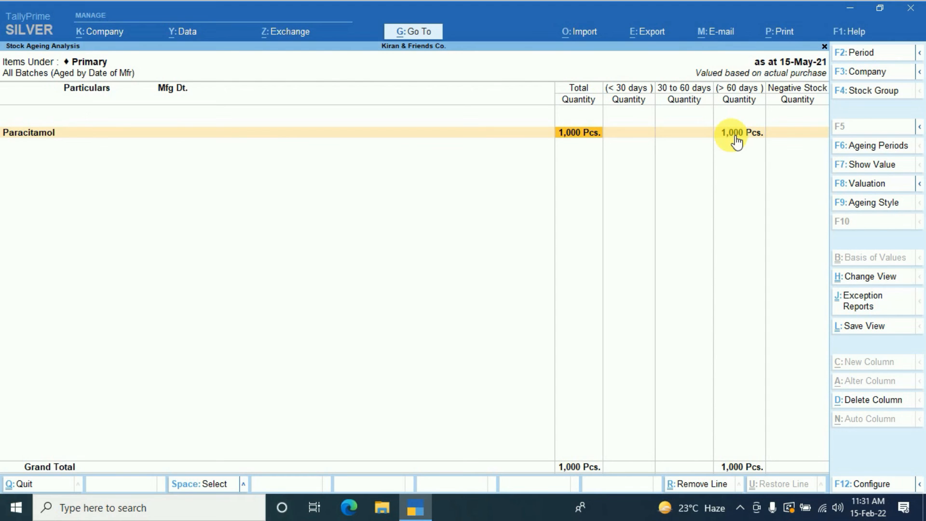
- Set the end date of the manufacturing-date ageing report's period to 05-05
key(F2)
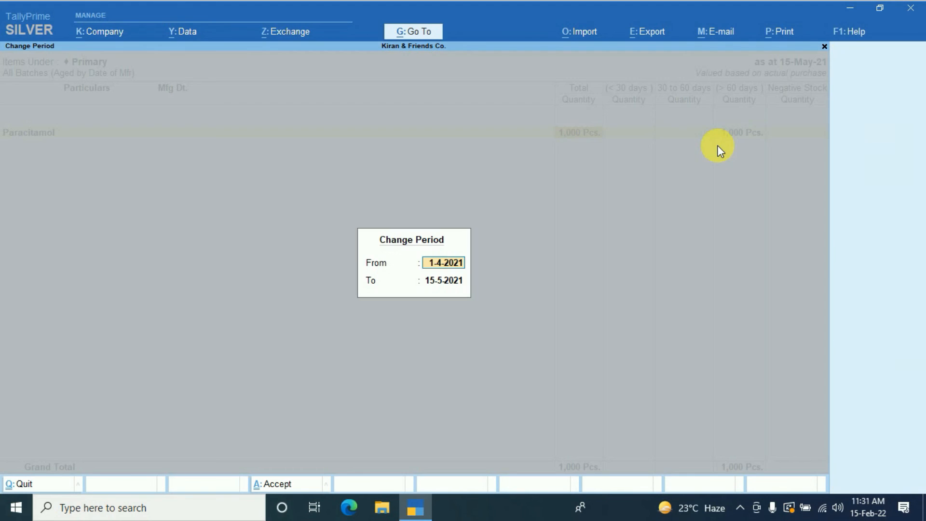
key(Return)
text(05-0)
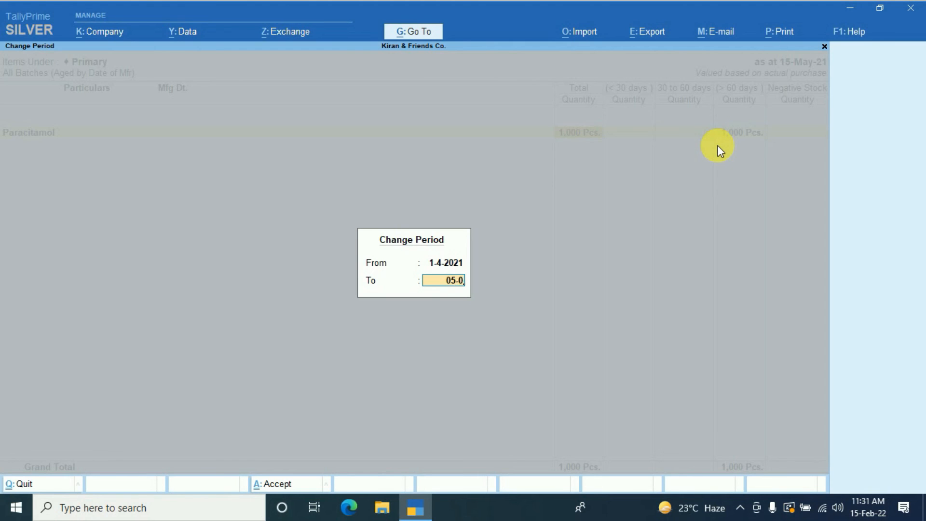
text(5)
key(Return)
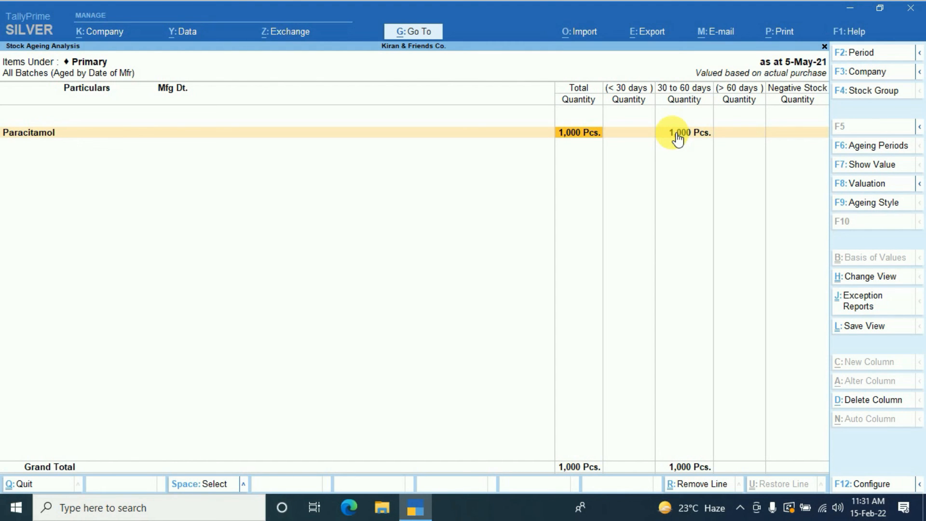
- Change the ageing style to To be Expired, keeping Show only Expired Batches at No
key(F9)
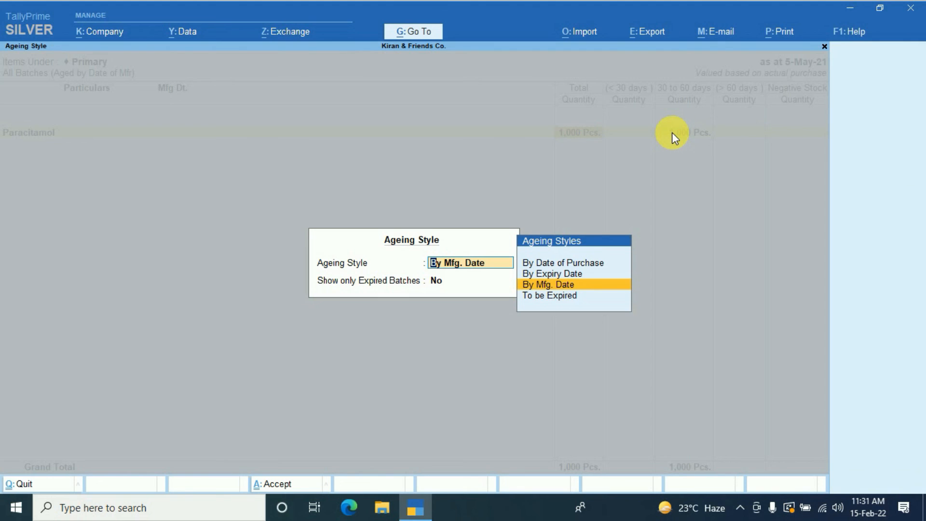
key(Down)
key(Return)
key(Return)
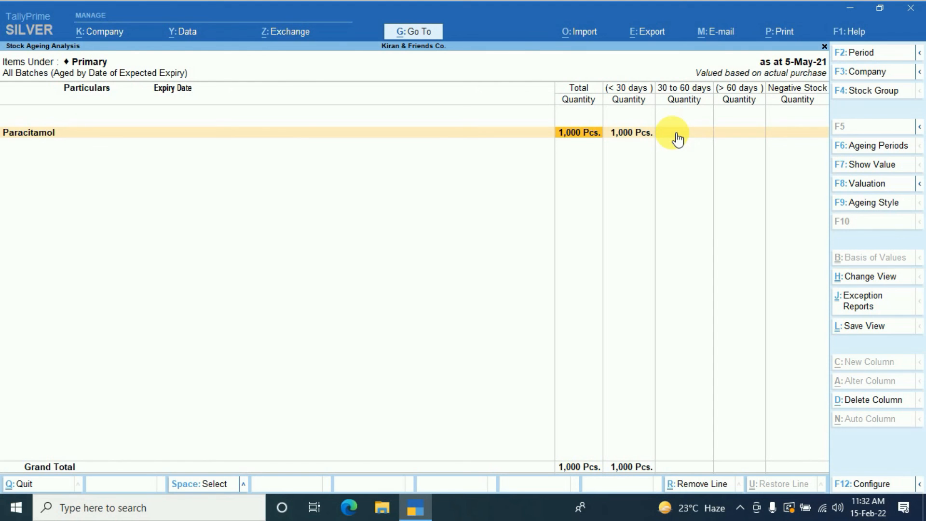
key(F2)
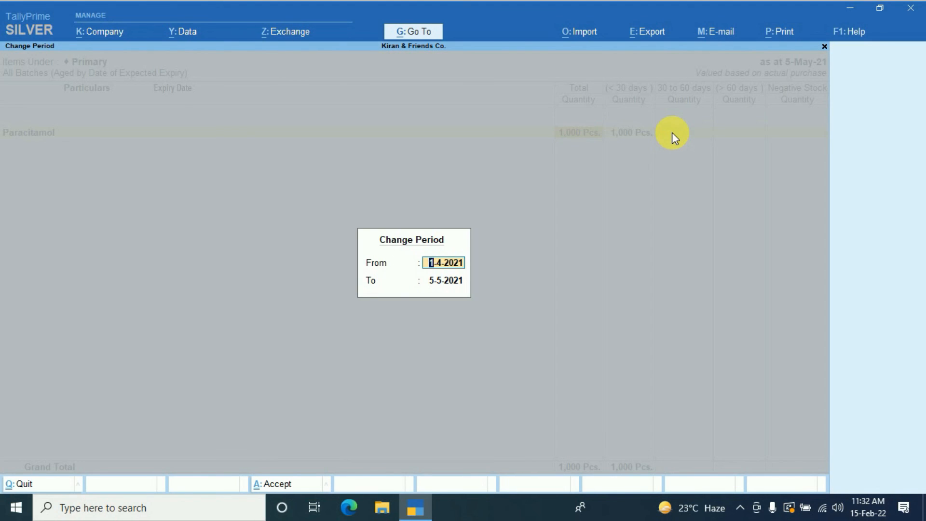
key(Return)
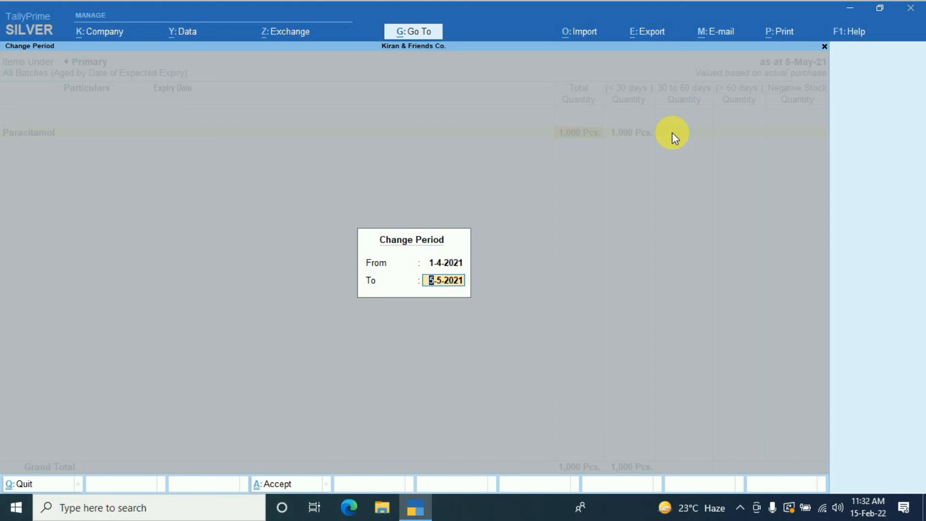
key(Return)
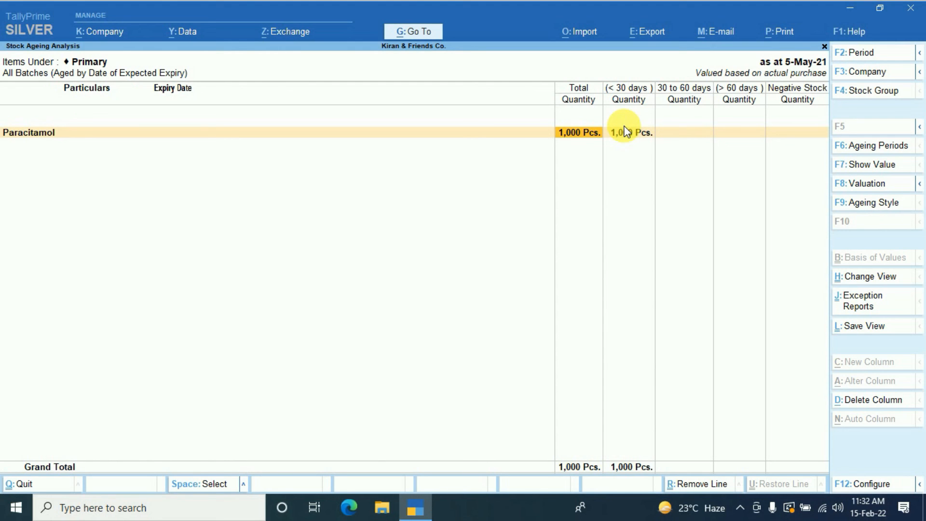
- Set the end date of the expected-expiry ageing report's period to 02-04
key(F2)
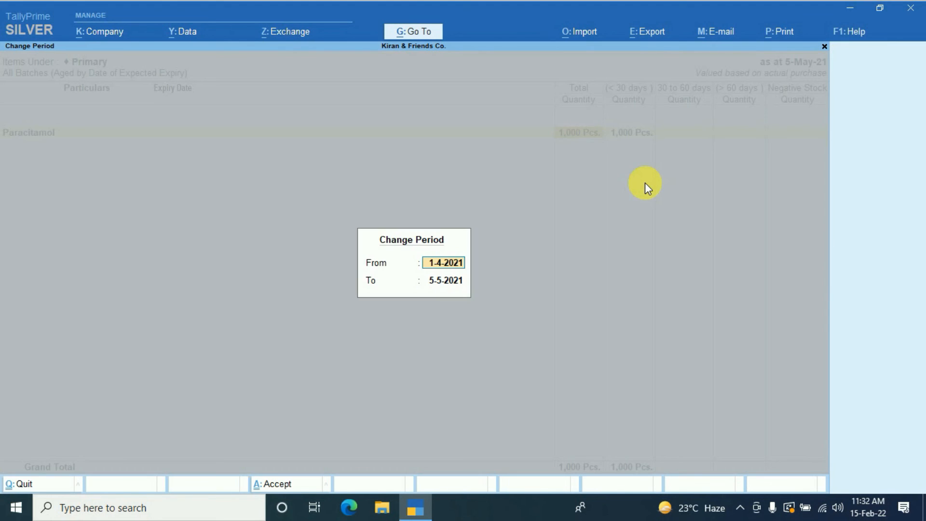
key(Return)
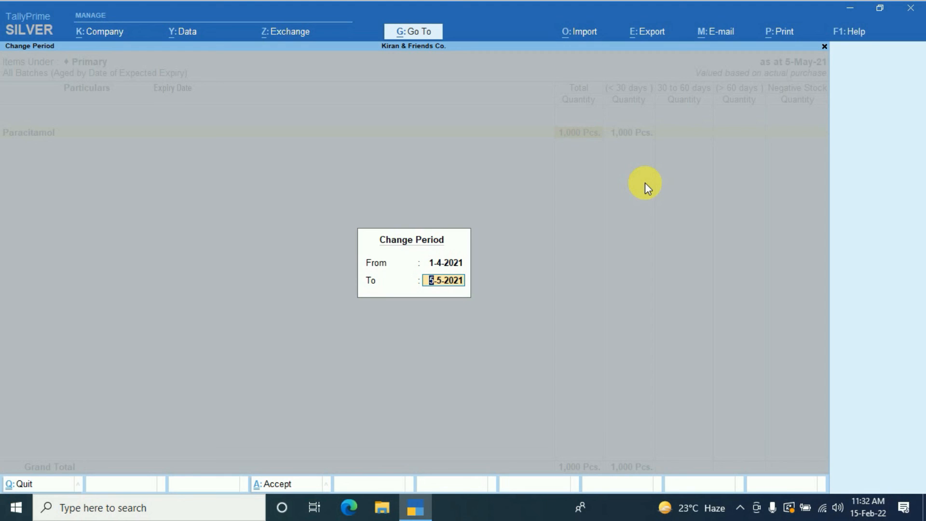
text(-02)
key(BackSpace)
key(BackSpace)
text(02-04)
key(Return)
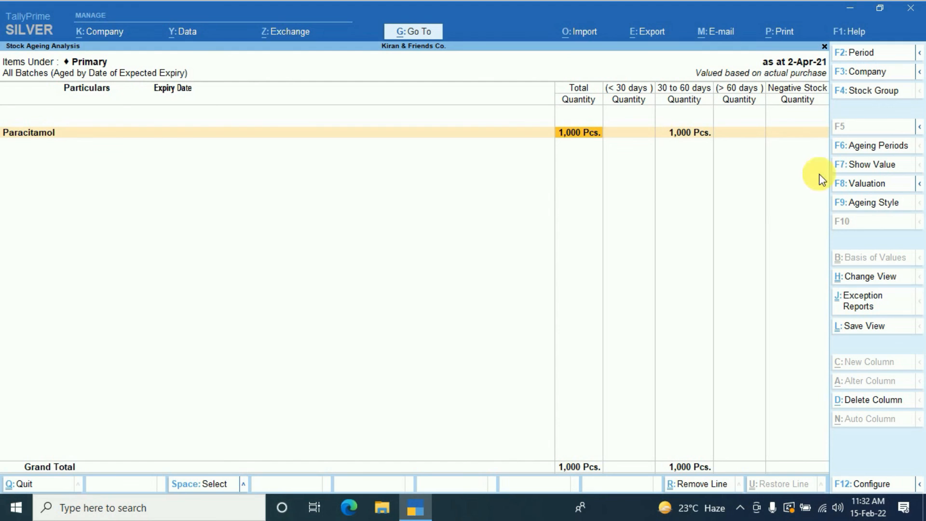
- Examine the day ranges defined in the report's ageing periods and return to the report
click(876, 146)
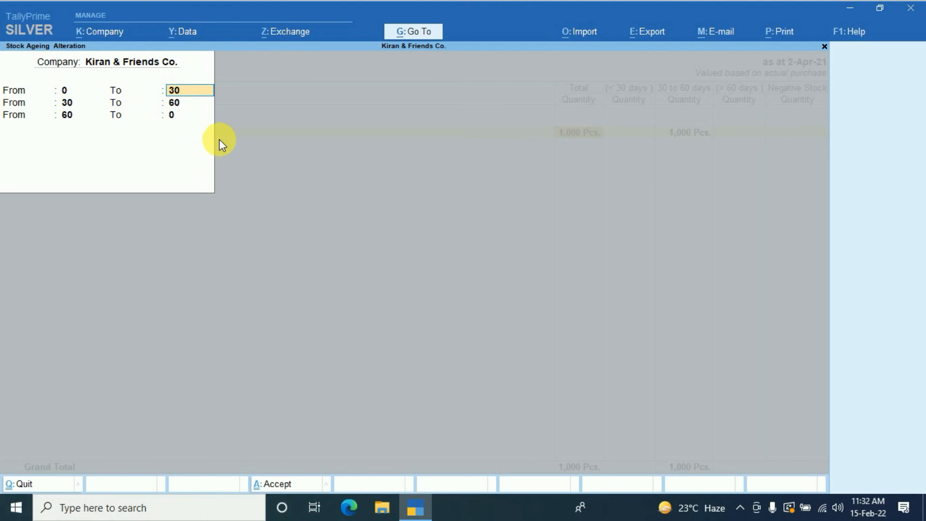
key(BackSpace)
key(Return)
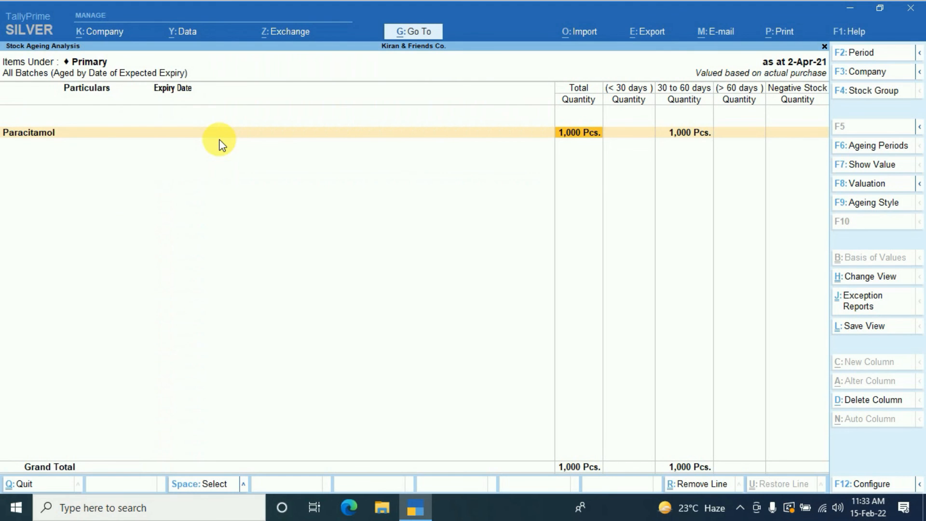